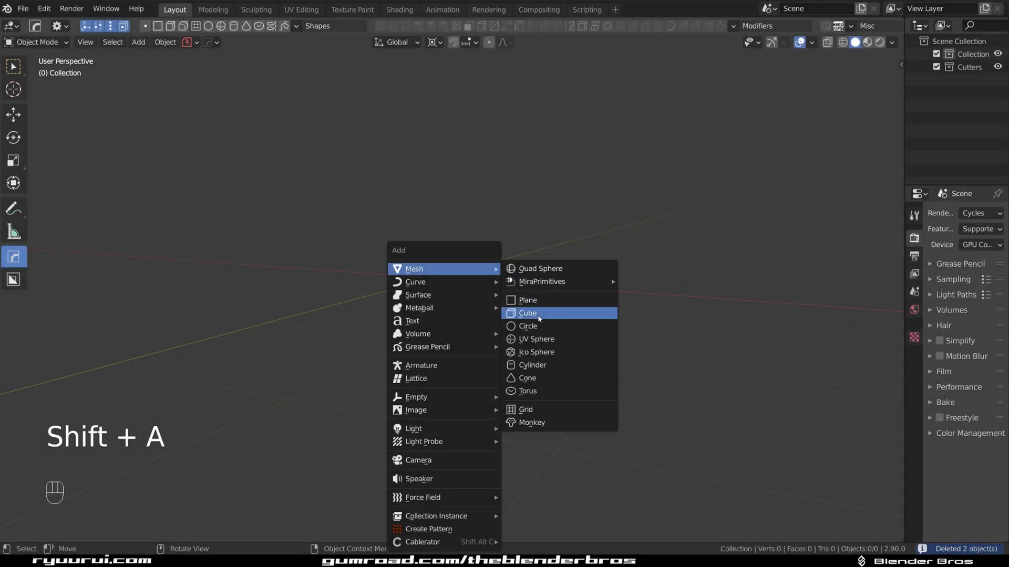
Step: Add a 2 m cube at the world origin
left_click(531, 313)
middle_click_drag(420, 267, 442, 262)
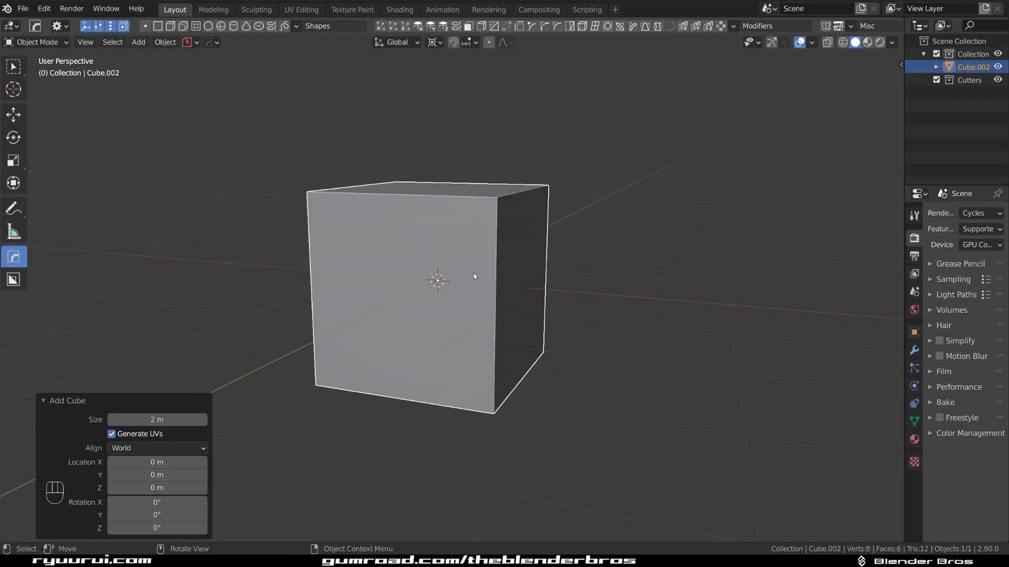
middle_click_drag(503, 272, 473, 231)
Step: Cut a tall rectangular recess with rounded corners, bevel width 0.100, into the front face of the cube
key("alt+w")
mouse_move(341, 197)
left_mouse_down()
mouse_move(418, 314)
mouse_move(424, 306)
left_mouse_up()
key("b")
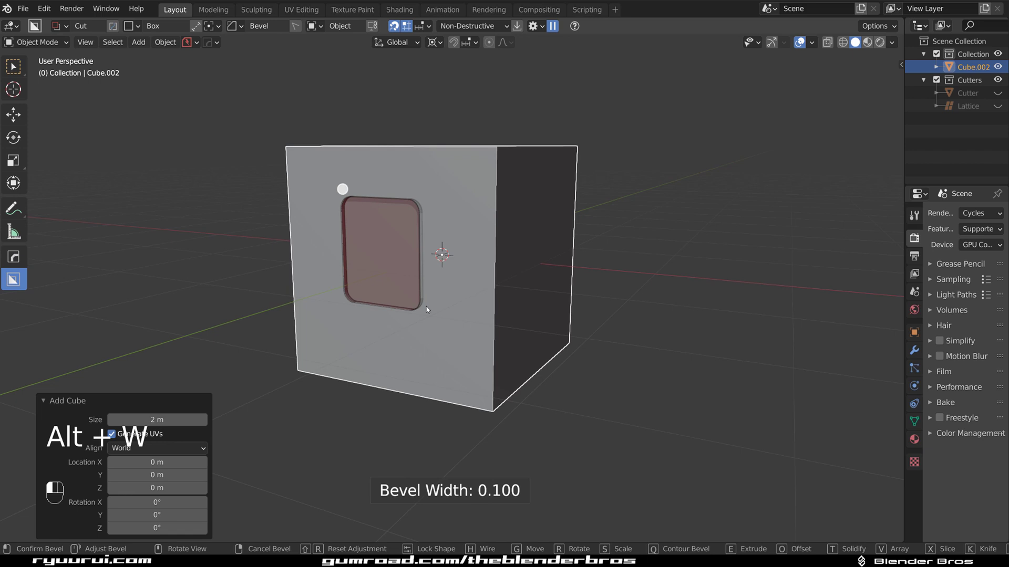
left_click(427, 309)
left_click_drag(388, 258, 397, 256)
left_click(480, 245)
Step: Insert a Diamond smart grid fitted to the rounded recess's cutter
middle_click_drag(434, 248, 336, 114)
key("alt+w")
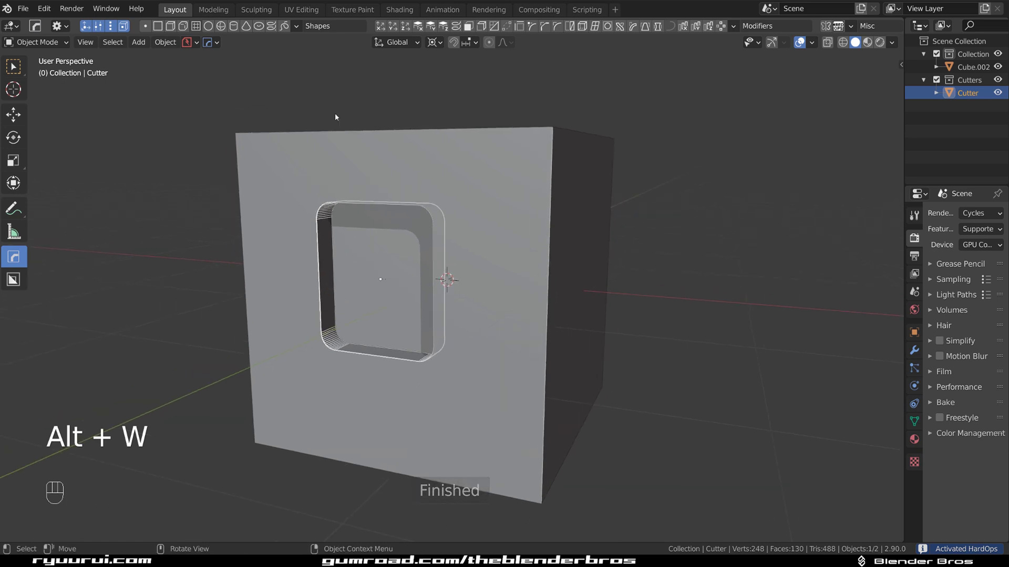
left_click(208, 43)
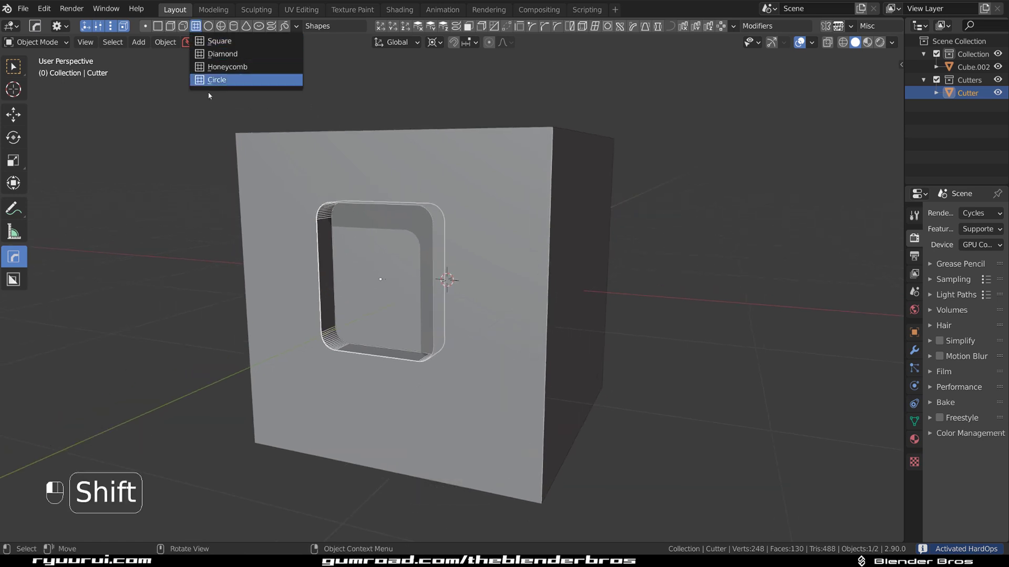
left_click(226, 57)
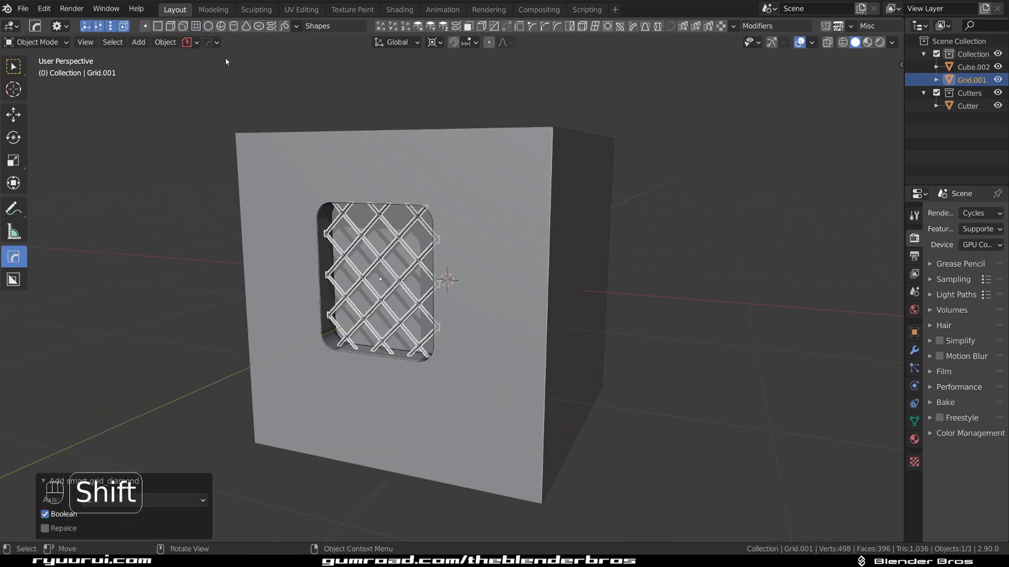
left_click(411, 91)
middle_click_drag(411, 91, 304, 156)
scroll(339, 187, "up", 3)
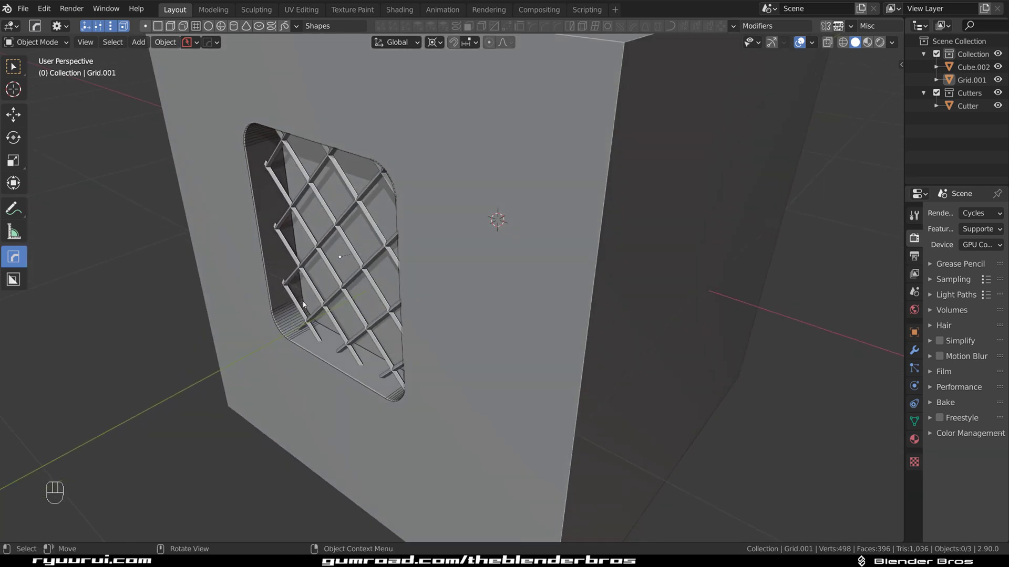
middle_click_drag(303, 304, 252, 332)
scroll(375, 301, "down", 6)
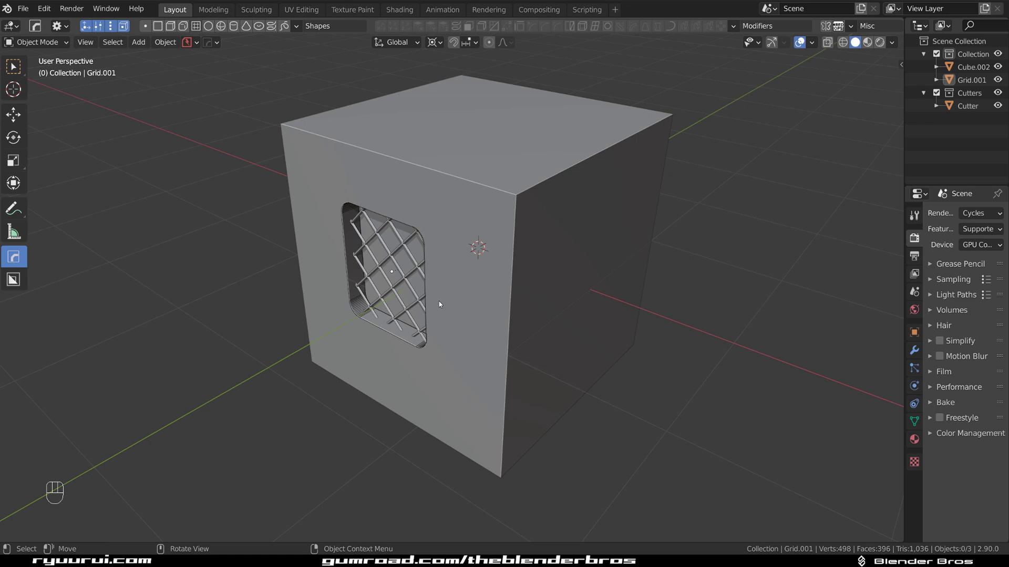
middle_click_drag(439, 301, 438, 228)
key("ctrl+z")
key("ctrl+z")
key("ctrl+z")
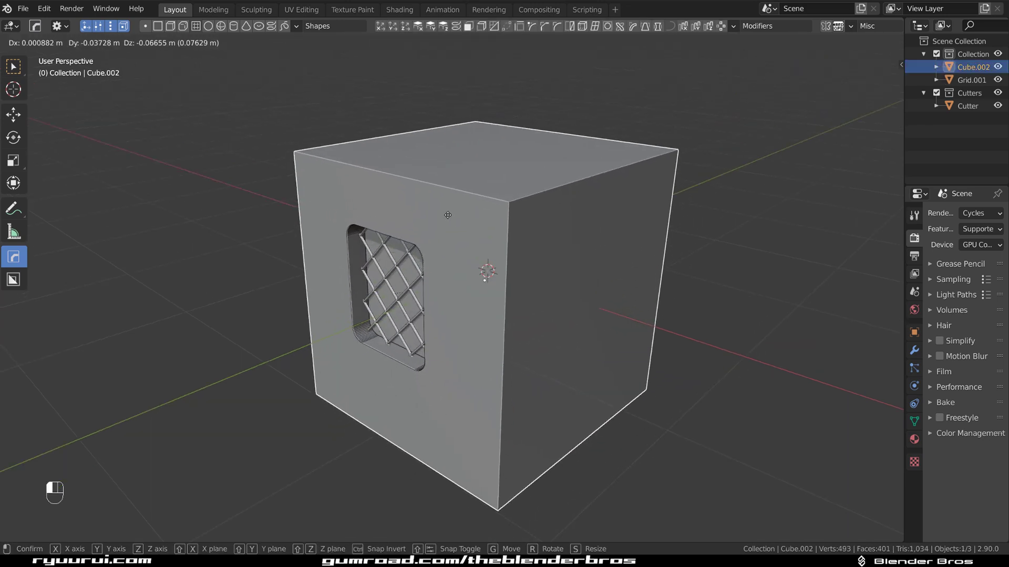
Step: Cut a small sharp-cornered rectangular recess, extruded 0.307, beside the rounded recess near the face's upper corner
key("alt+w")
left_click_drag(454, 213, 482, 261)
left_click(512, 252)
scroll(516, 232, "up", 2)
middle_click_drag(498, 253, 471, 266)
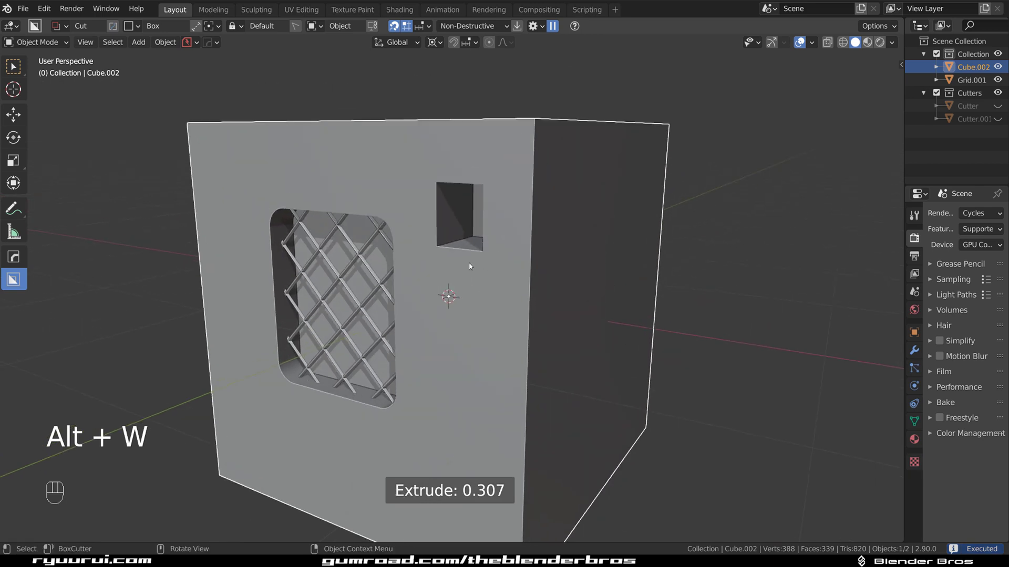
Step: Reveal and select the small recess's cutter with Bool Scroll and insert a Square smart grid fitted to it
key("q")
left_click(483, 284)
scroll(484, 287, "down", 1)
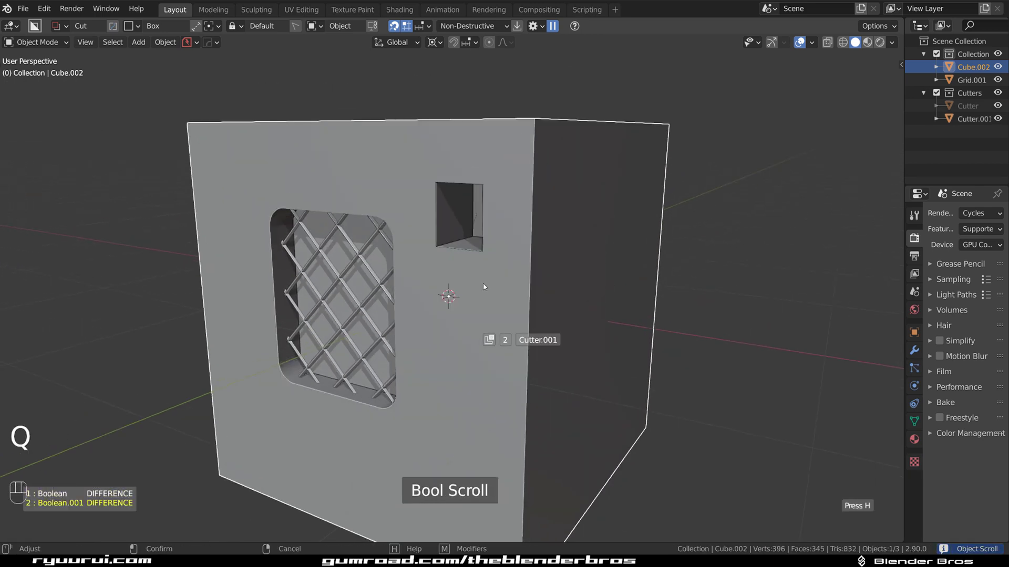
left_click(441, 247)
key("alt+w")
left_click(196, 26)
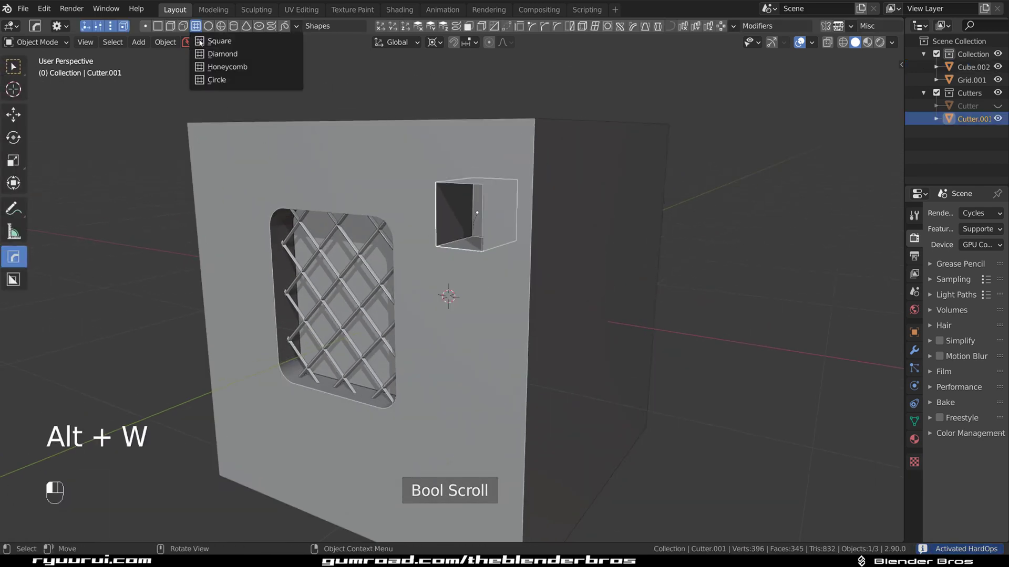
left_click(218, 39)
left_click(390, 79)
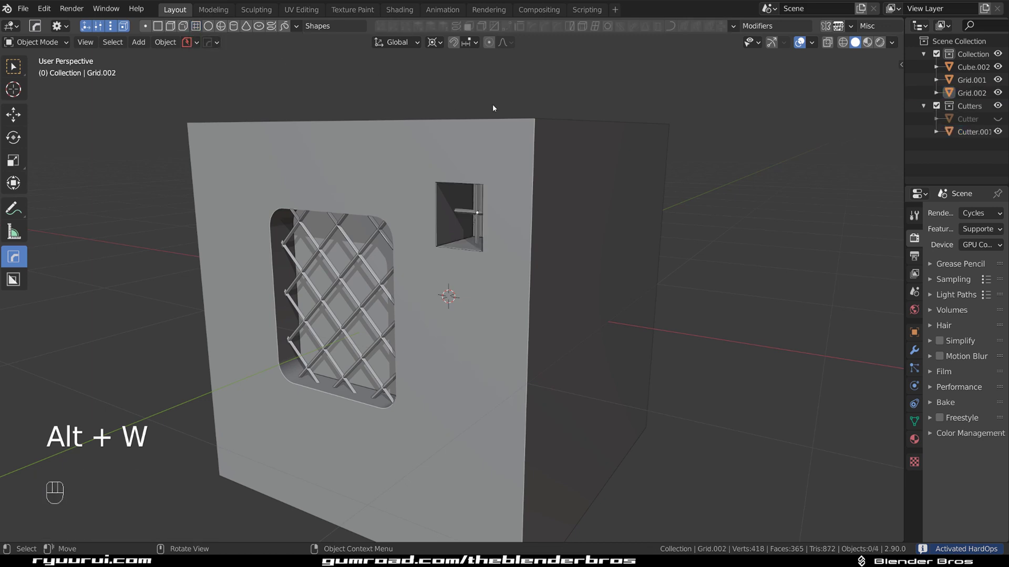
Step: Examine how the diamond and square grids sit inside their two recesses
middle_click_drag(493, 107, 421, 232)
scroll(470, 194, "up", 1)
scroll(420, 233, "up", 1)
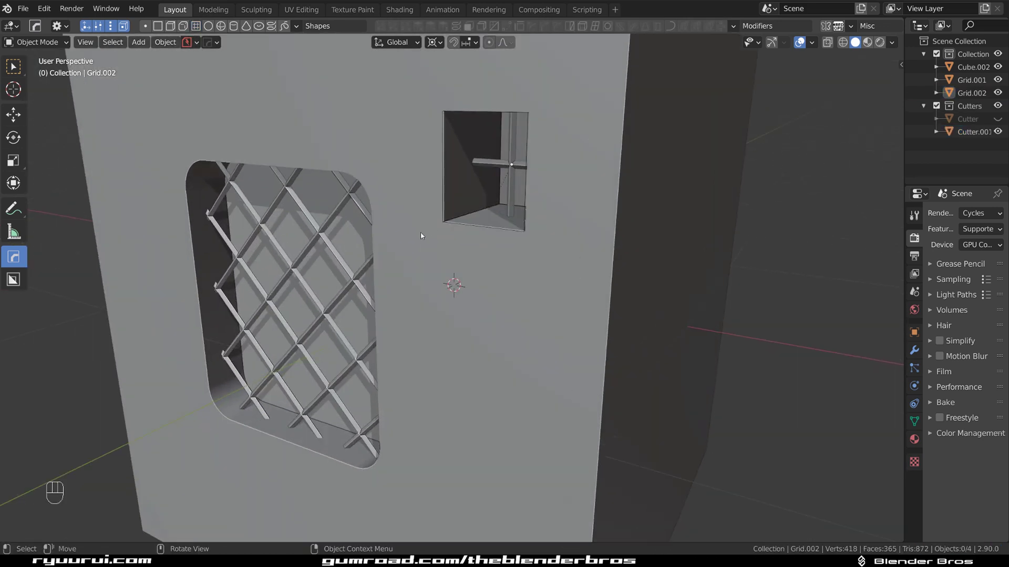
left_click(444, 169)
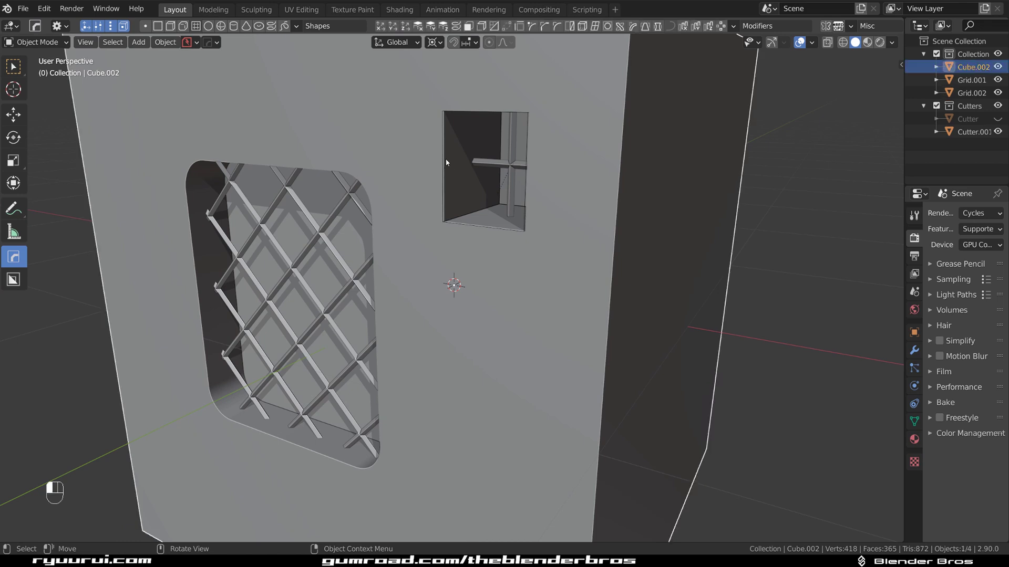
scroll(459, 215, "down", 3)
middle_click_drag(354, 327, 361, 229)
scroll(357, 292, "up", 1)
scroll(398, 256, "down", 1)
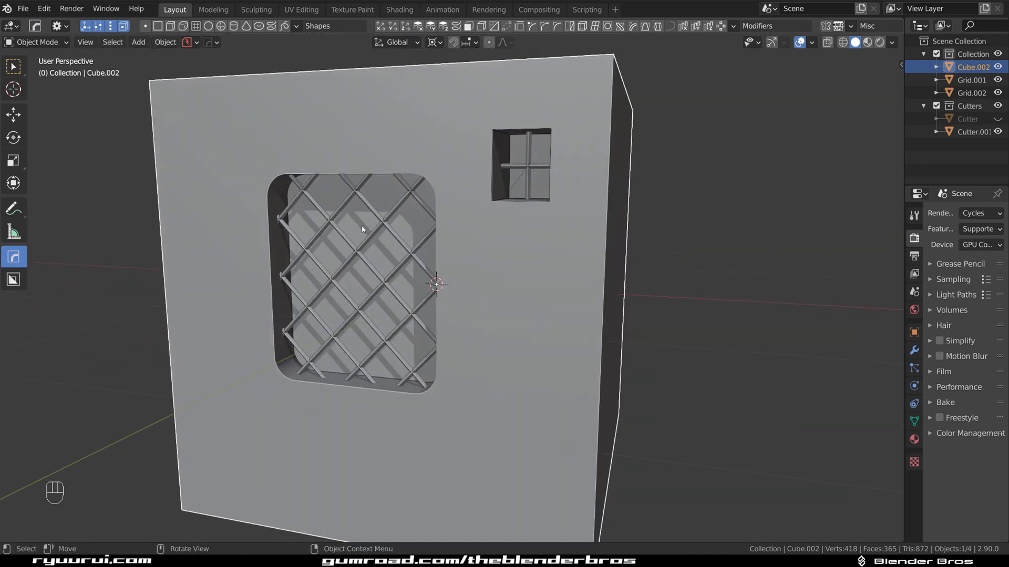
Step: Try to move the diamond grid inside the rounded recess
left_click_drag(372, 232, 383, 234)
key("ctrl+z")
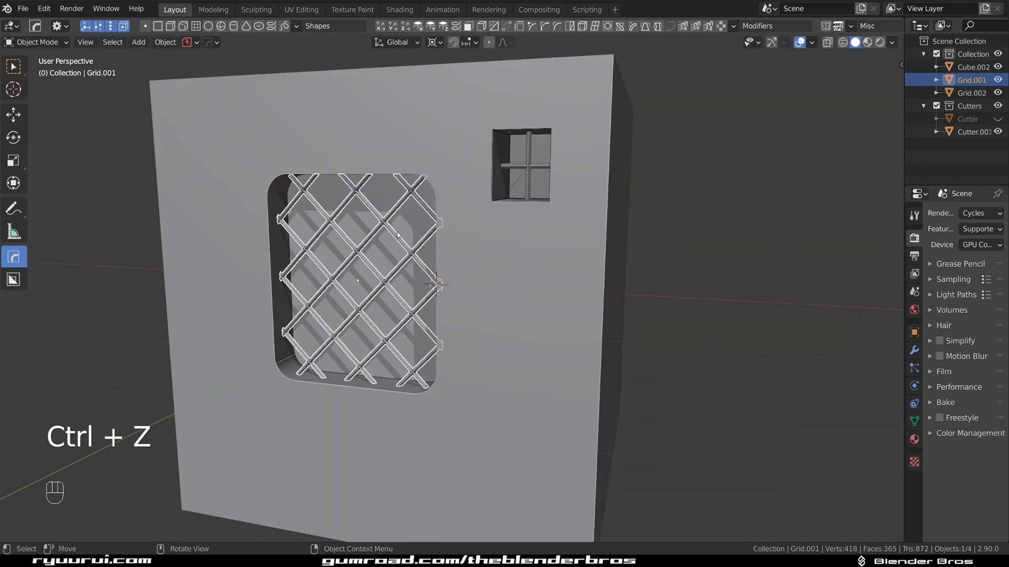
middle_click_drag(384, 232, 460, 296)
key("g")
left_click(391, 233)
middle_click_drag(442, 243, 335, 206)
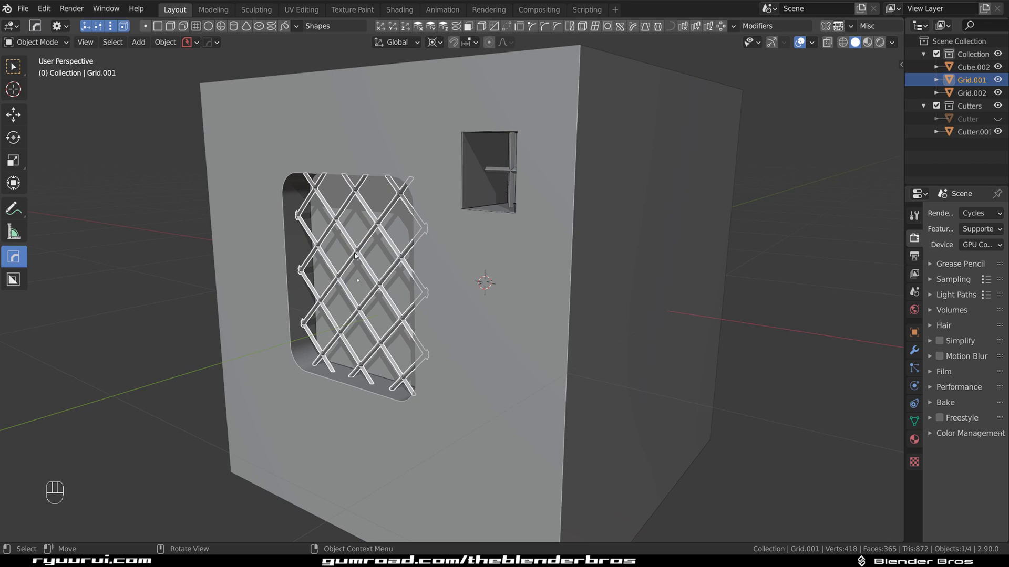
middle_click_drag(355, 256, 383, 241)
key("g")
right_click(452, 205)
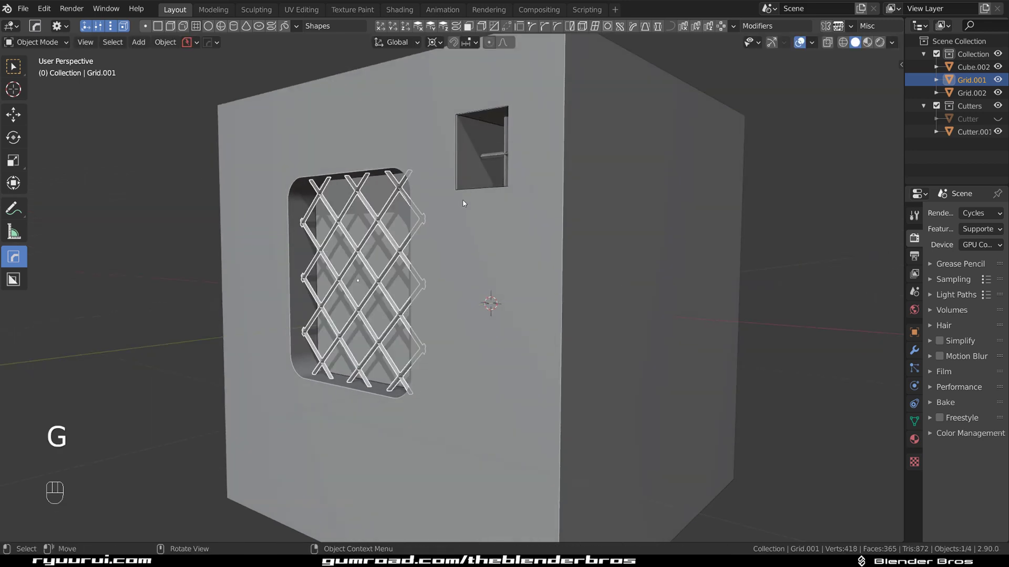
Step: Review the diamond grid's modifier stack from the Screw modifiers to the final Intersect boolean
key("ctrl+grave")
scroll(471, 194, "down", 8)
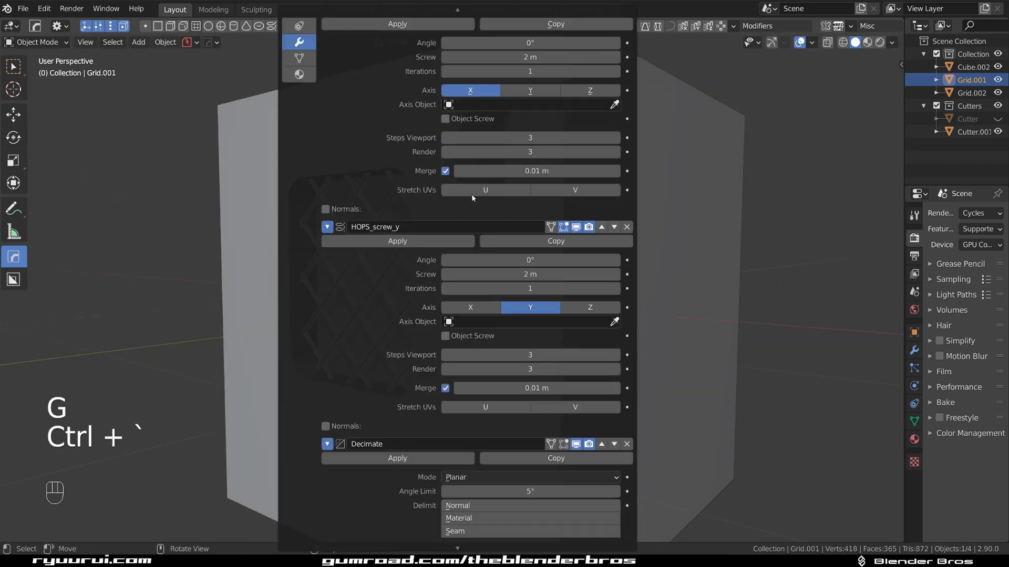
scroll(461, 276, "down", 16)
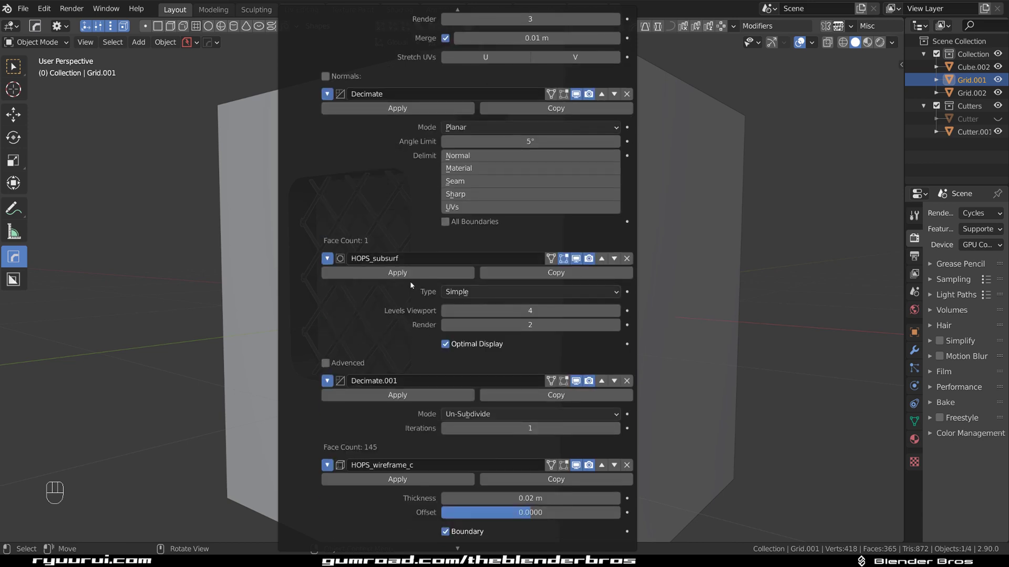
scroll(439, 299, "down", 2)
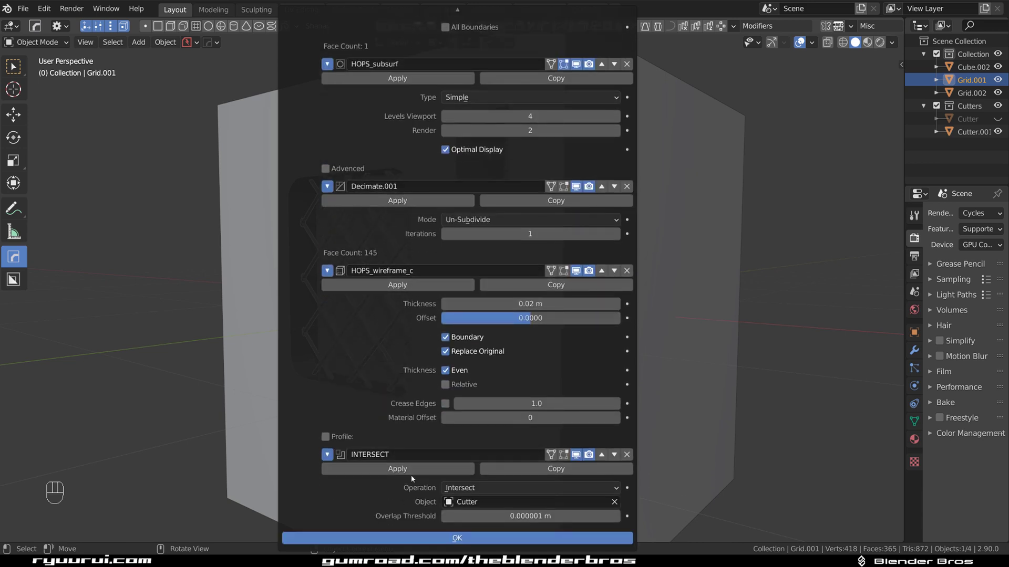
left_click(856, 214)
Step: Reduce the Screw distance in the diamond grid's HOPS_screw_x modifier to pack its cells closer horizontally
middle_click_drag(367, 229, 415, 238)
key("q")
scroll(409, 231, "up", 3)
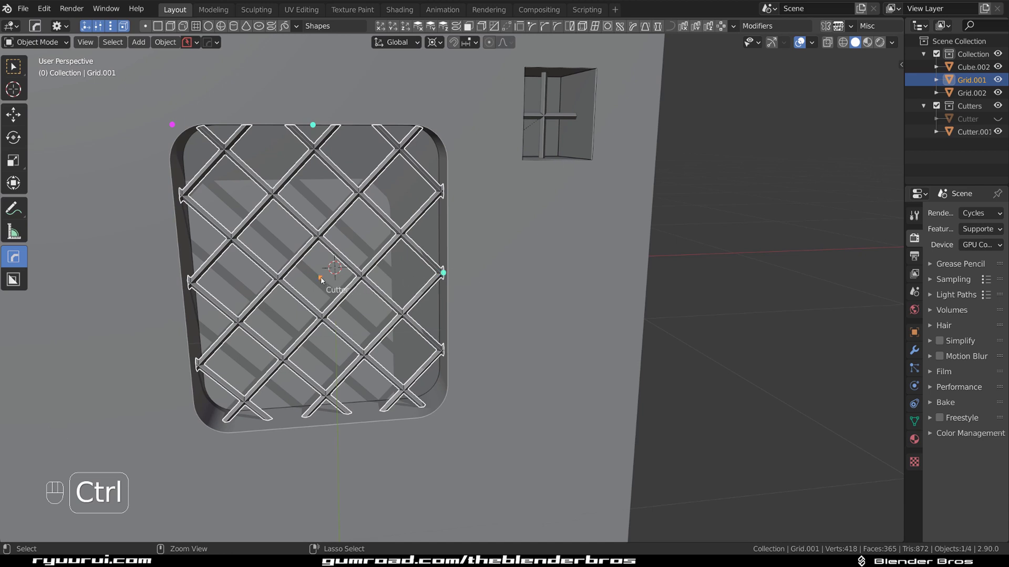
right_click(443, 275, "ctrl")
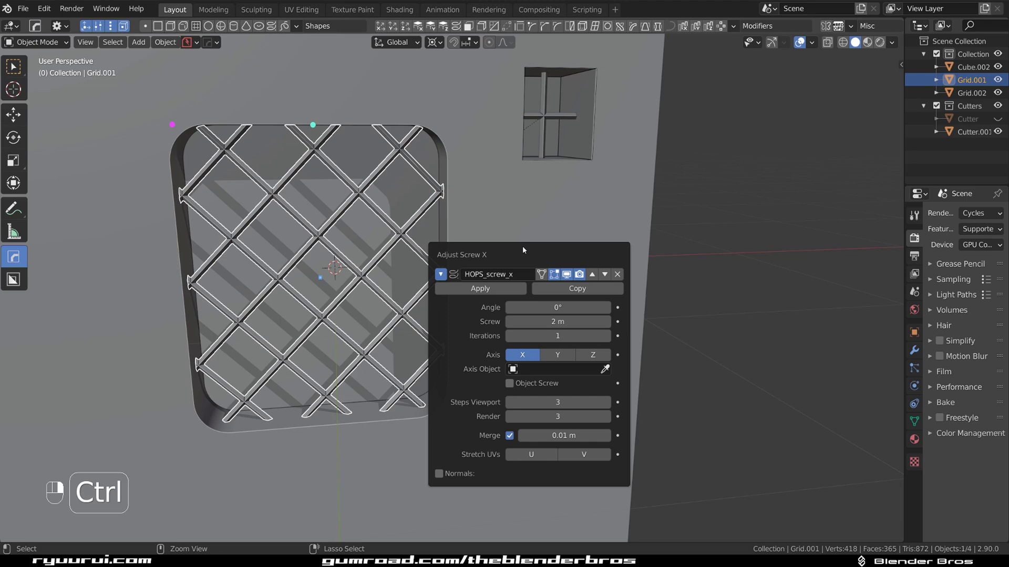
left_click_drag(523, 246, 661, 144)
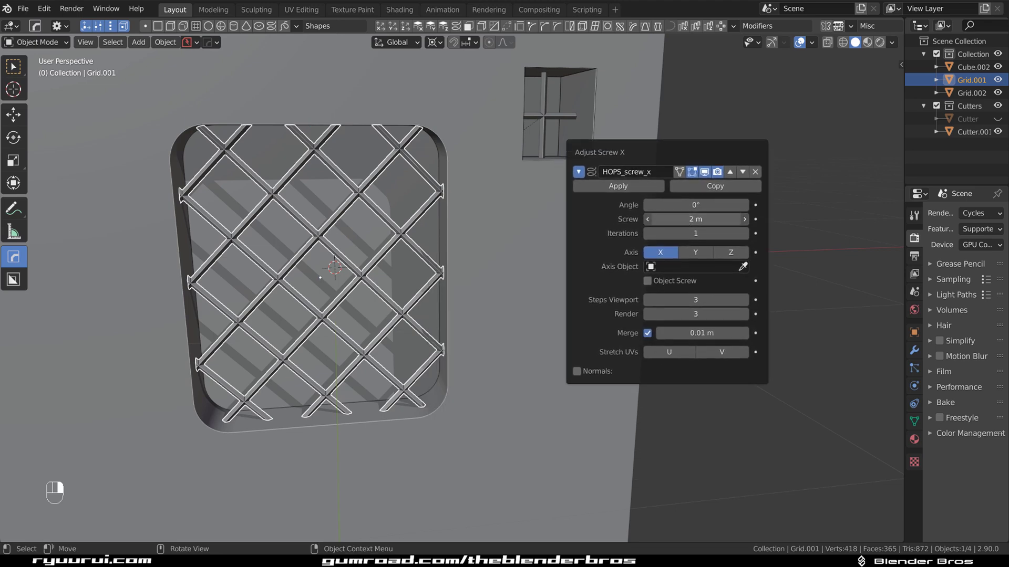
mouse_move(695, 219)
left_mouse_down()
mouse_move(735, 219)
mouse_move(685, 220)
left_mouse_up()
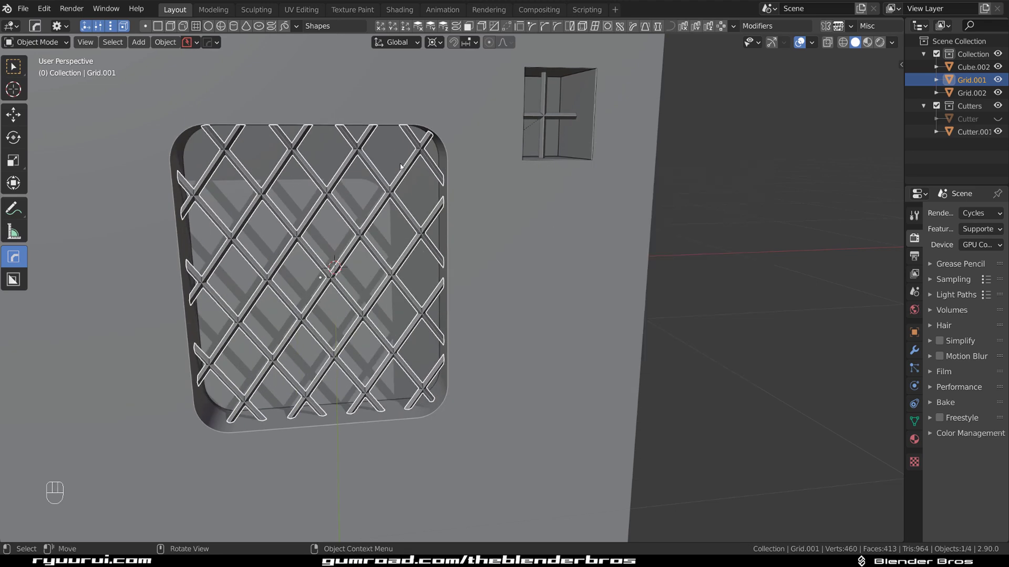
scroll(441, 289, "down", 3)
middle_click_drag(461, 324, 389, 310)
scroll(420, 291, "up", 2)
middle_click_drag(368, 262, 403, 258)
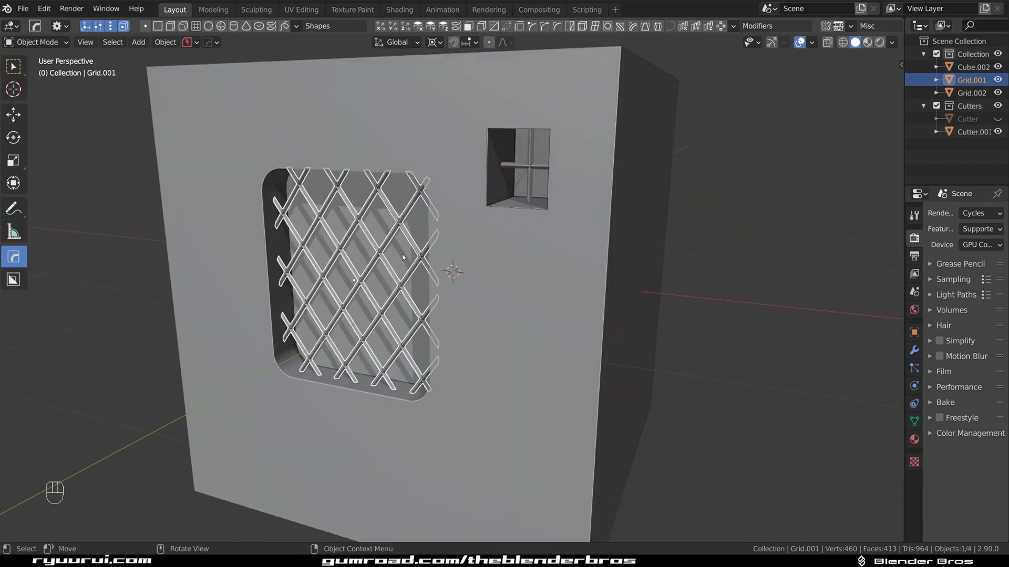
Step: Cut a tall rectangular recess into a blank side face of the cube
scroll(403, 258, "down", 3)
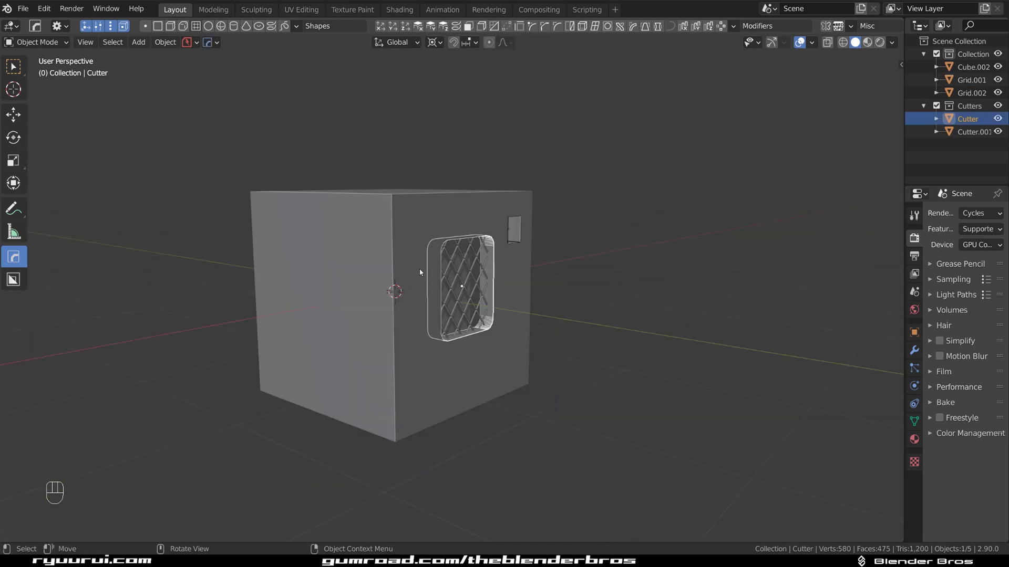
middle_click_drag(400, 262, 477, 273)
left_click(406, 274)
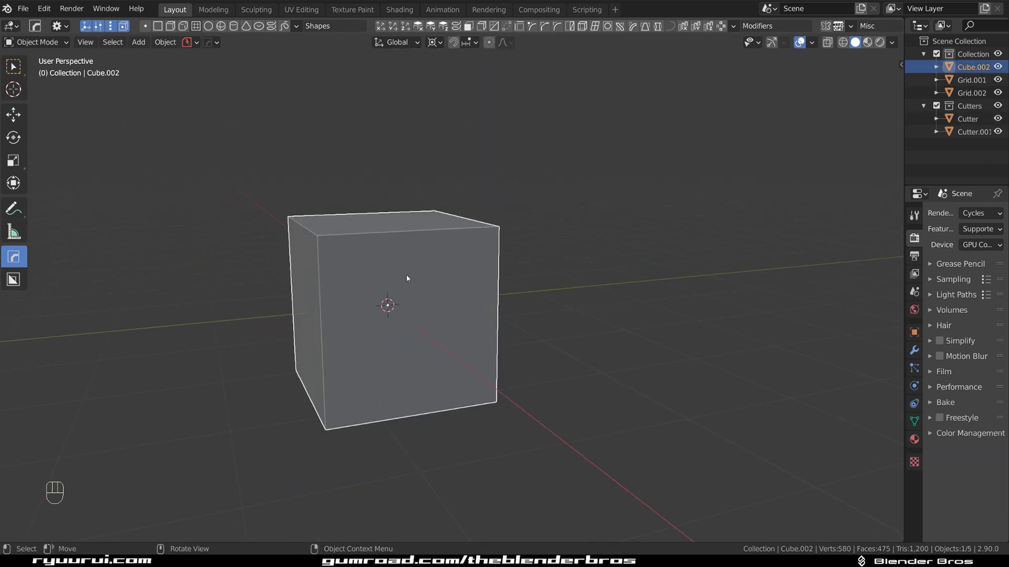
middle_click_drag(407, 278, 432, 259)
scroll(432, 259, "up", 4)
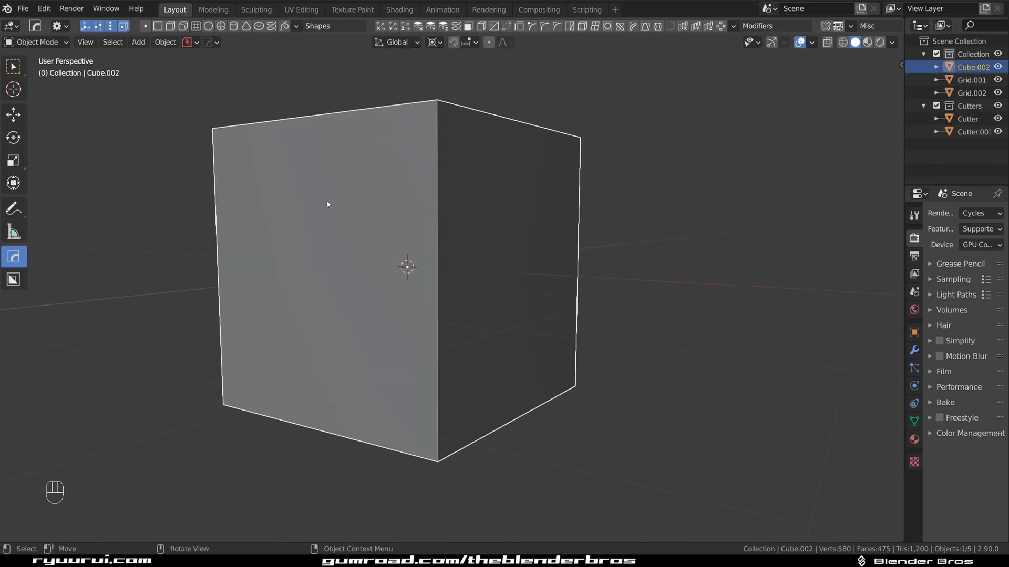
mouse_move(327, 204)
left_mouse_down()
mouse_move(370, 270)
mouse_move(356, 198)
mouse_move(361, 270)
left_mouse_up()
key("ctrl+z")
key("alt+w")
left_click(374, 286)
Step: Cut three more small rectangular recesses around the tall one, extruding the last one 0.107
left_click_drag(341, 307, 383, 357)
left_click(392, 355)
left_click_drag(279, 283, 305, 334)
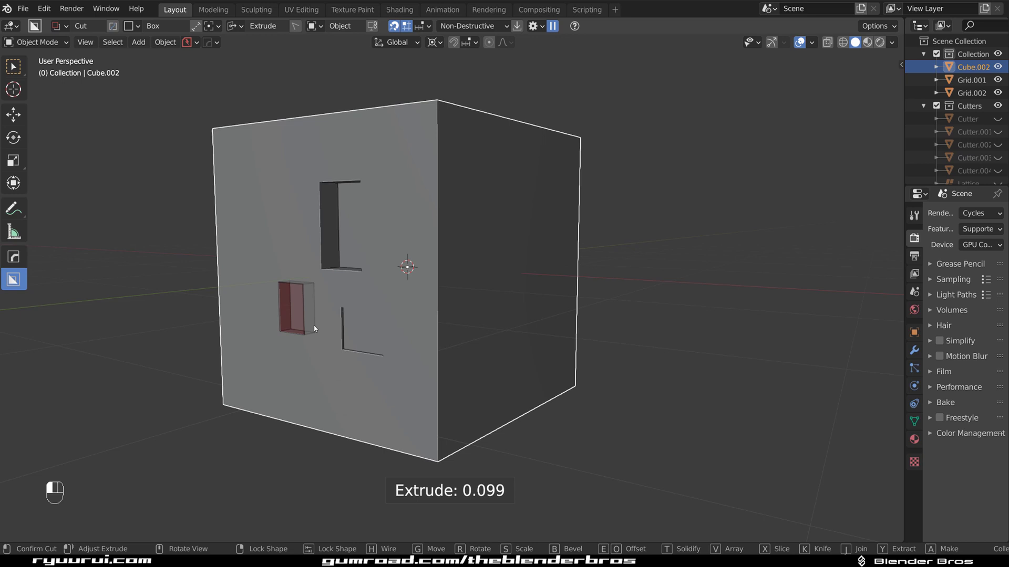
left_click(313, 328)
left_click_drag(279, 197, 311, 236)
left_click(320, 231)
Step: Scroll through the cube's booleans to reveal and select the cutter of the large rounded recess
mouse_move(367, 251)
middle_mouse_down()
mouse_move(383, 256)
mouse_move(323, 257)
mouse_move(365, 251)
middle_mouse_up()
scroll(363, 251, "up", 2)
key("q")
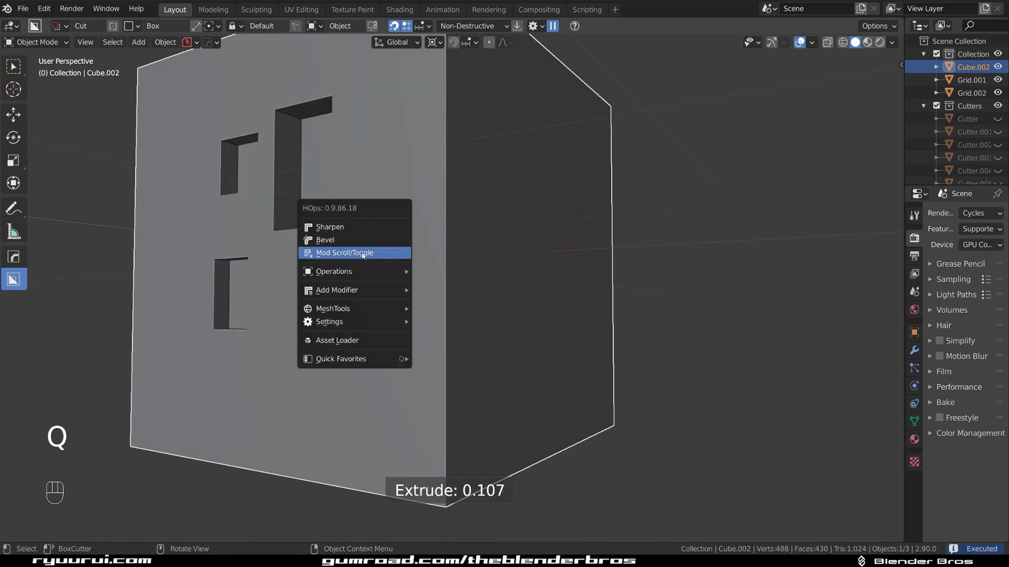
left_click(365, 256)
left_click(367, 257)
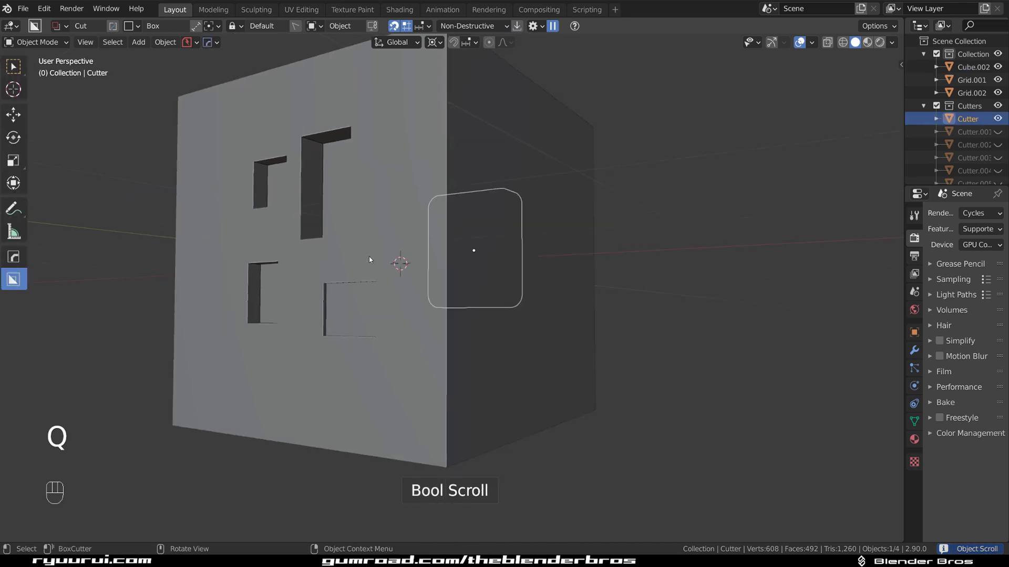
Step: Delete the diamond grid from the large rounded recess
scroll(369, 257, "down", 2)
middle_click_drag(368, 256, 400, 250)
left_click(476, 248, "shift")
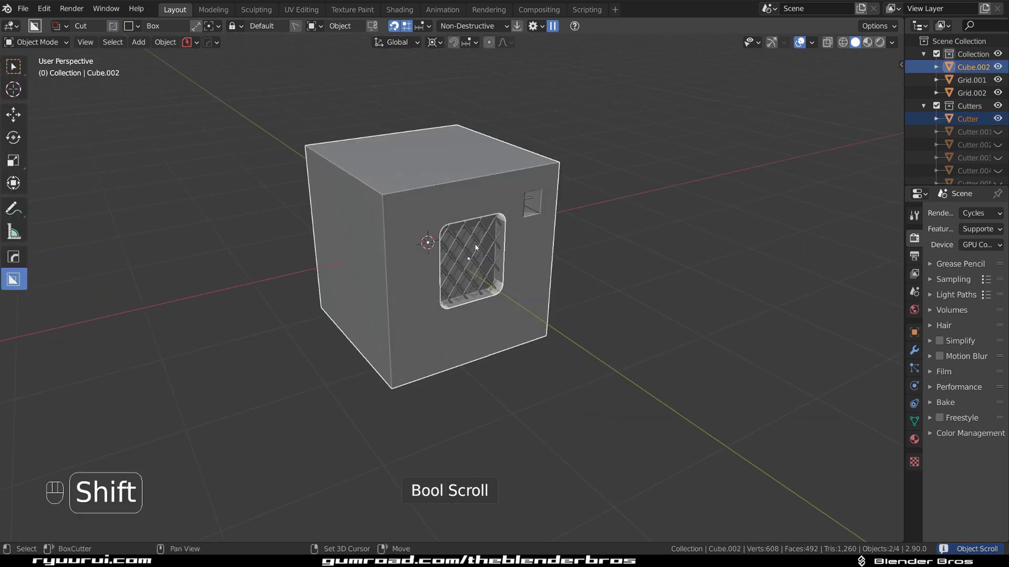
key("x")
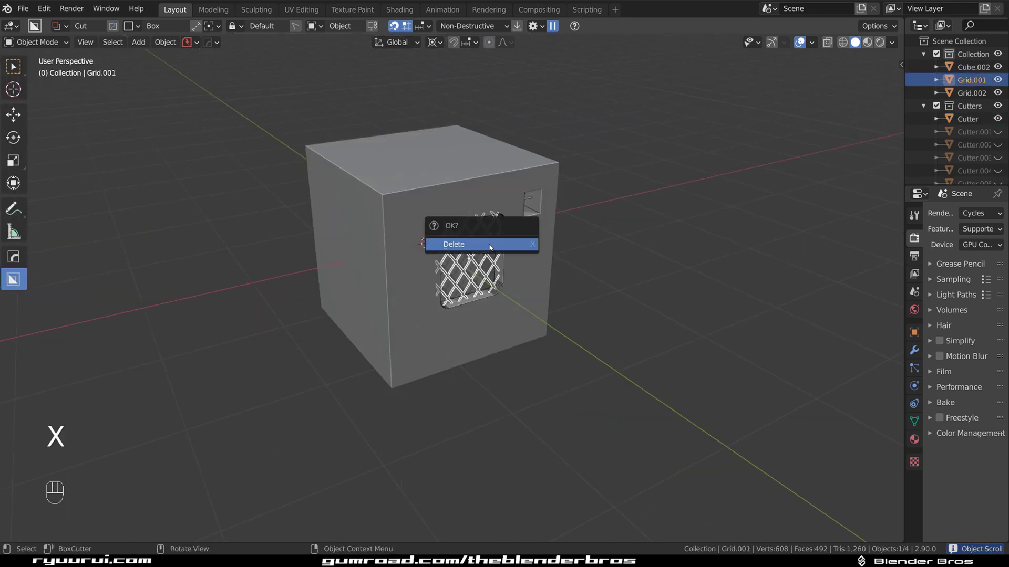
left_click(482, 243)
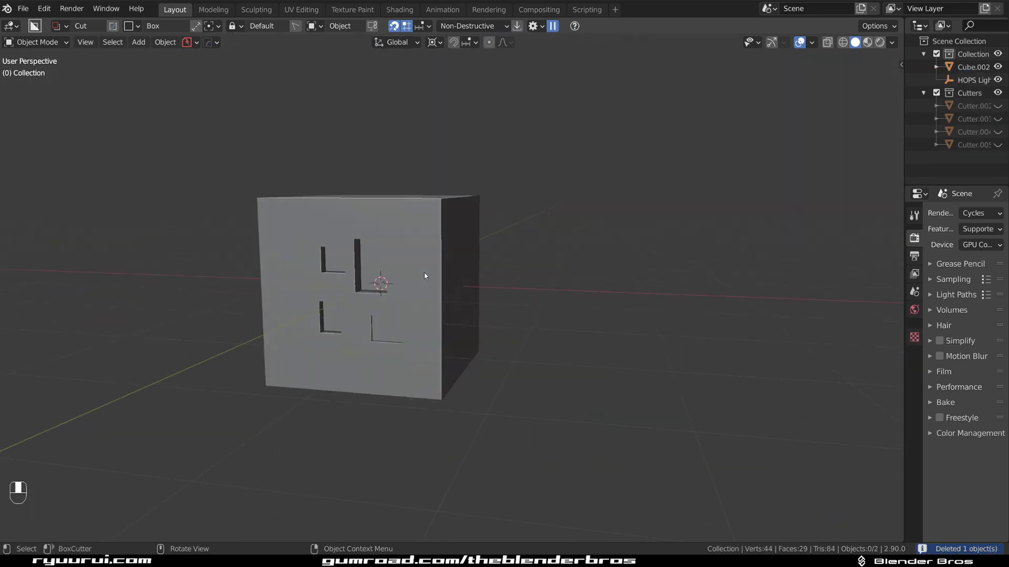
Step: Unhide the cutters of the four rectangular recesses and keep them selected
key("alt+h")
middle_click_drag(417, 267, 421, 270)
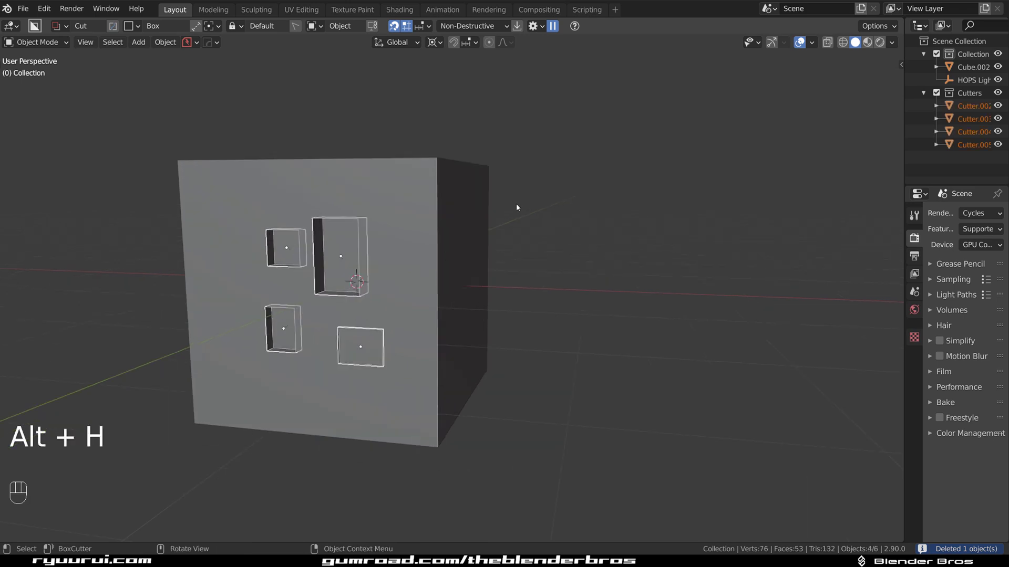
middle_click_drag(633, 284, 452, 216)
key("h")
key("ctrl+z")
Step: Activate HardOps and add Circle smart grids to all four selected rectangular cutters
key("alt+w")
key("t")
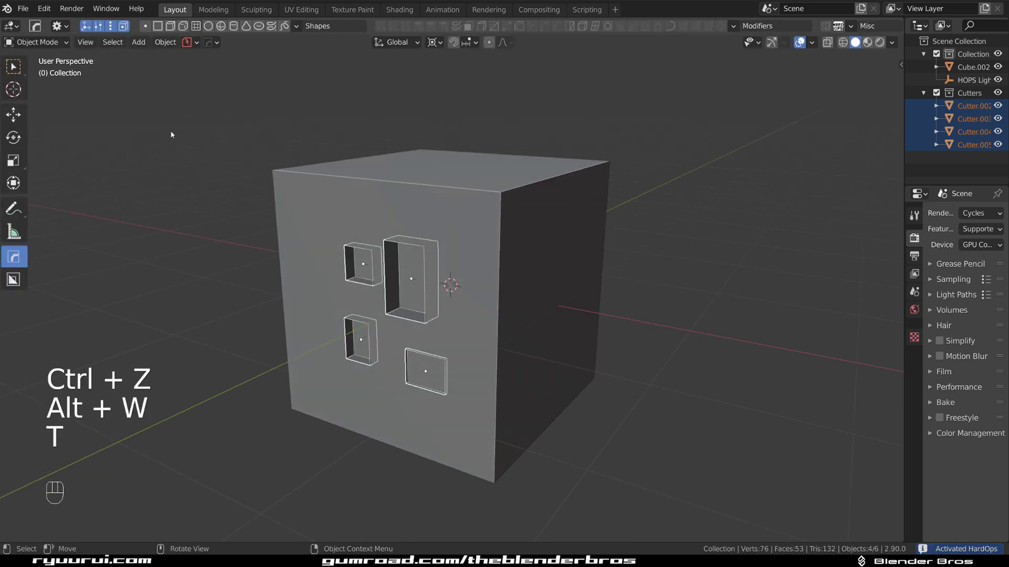
left_click(195, 26)
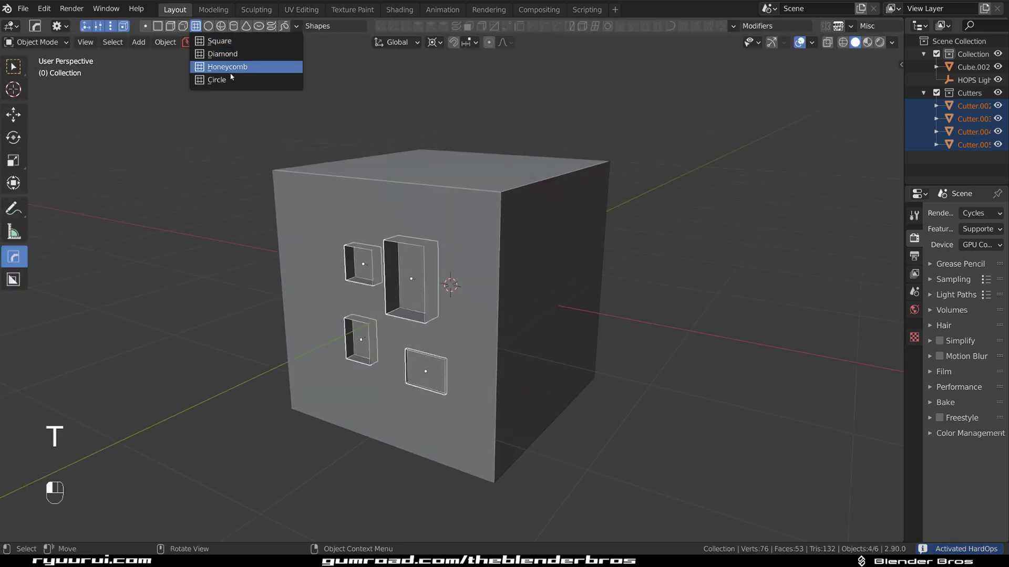
left_click(229, 73)
middle_click_drag(493, 200, 520, 210)
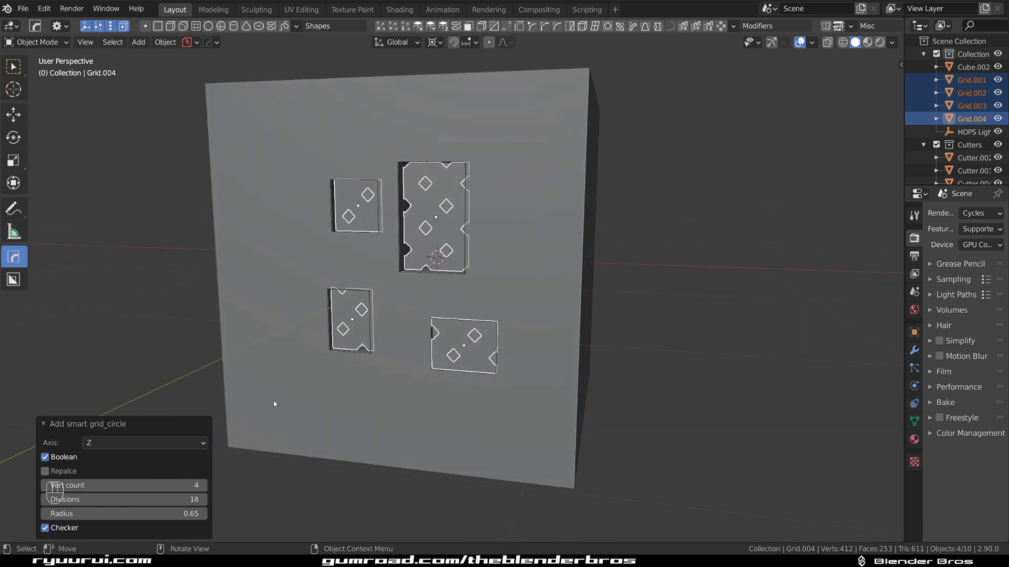
mouse_move(417, 300)
middle_mouse_down()
mouse_move(456, 288)
mouse_move(431, 299)
middle_mouse_up()
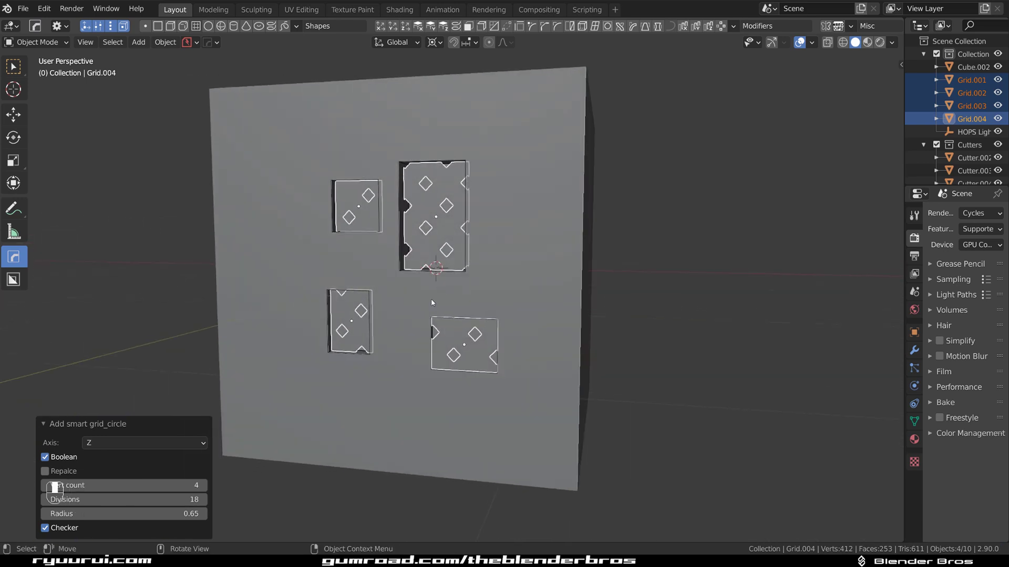
Step: Set the circle smart grids' vert count to 54 and divisions to 40, and deselect everything
left_click_drag(133, 516, 173, 517)
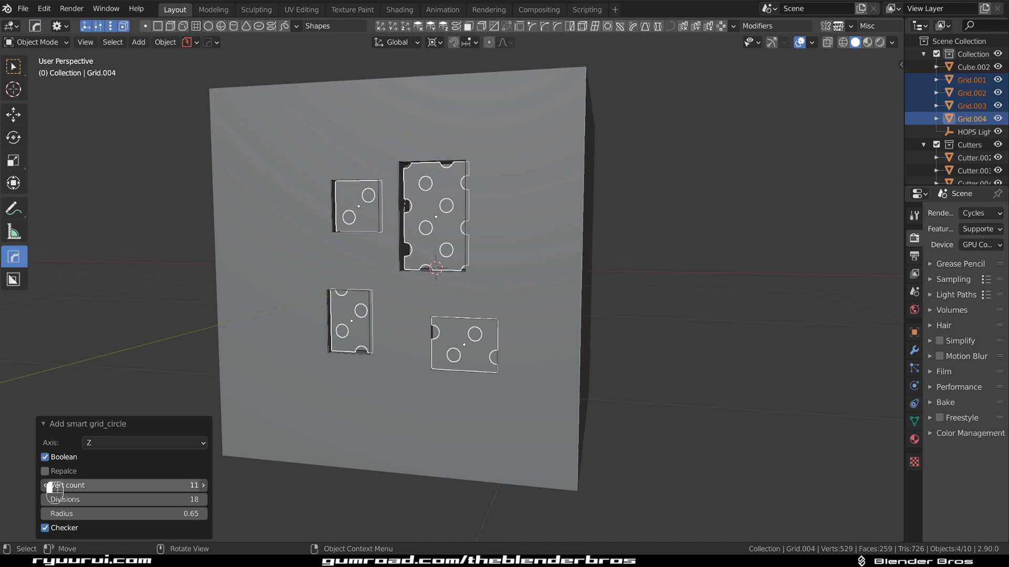
left_click_drag(97, 485, 139, 500)
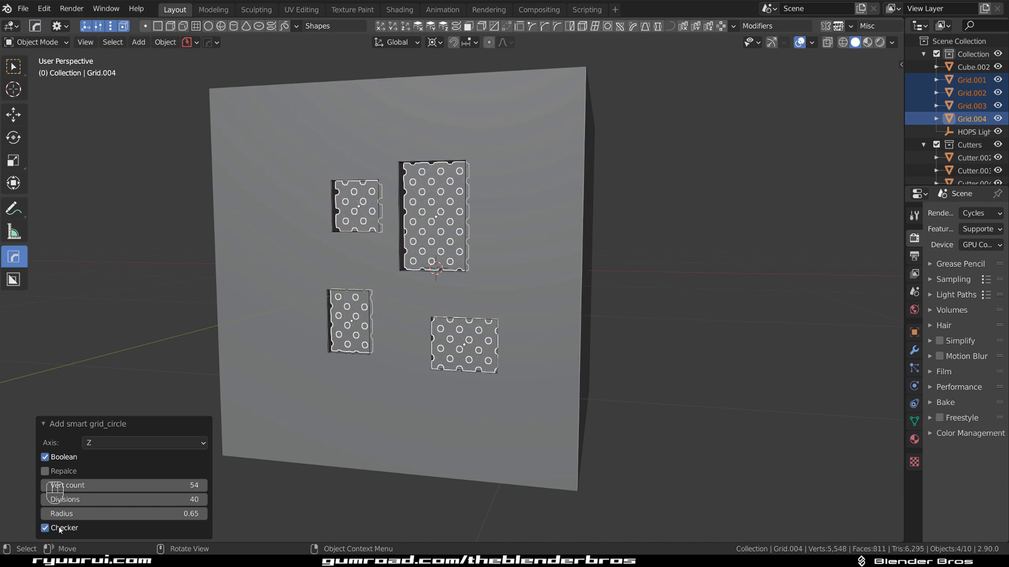
middle_click_drag(666, 300, 642, 296)
key("alt+a")
Step: Select the circle grid in the tall recess and examine how the grids fill the four recesses
middle_click_drag(481, 289, 417, 225)
scroll(488, 282, "up", 3)
left_click(417, 226)
scroll(463, 268, "down", 1)
middle_click_drag(464, 270, 429, 189)
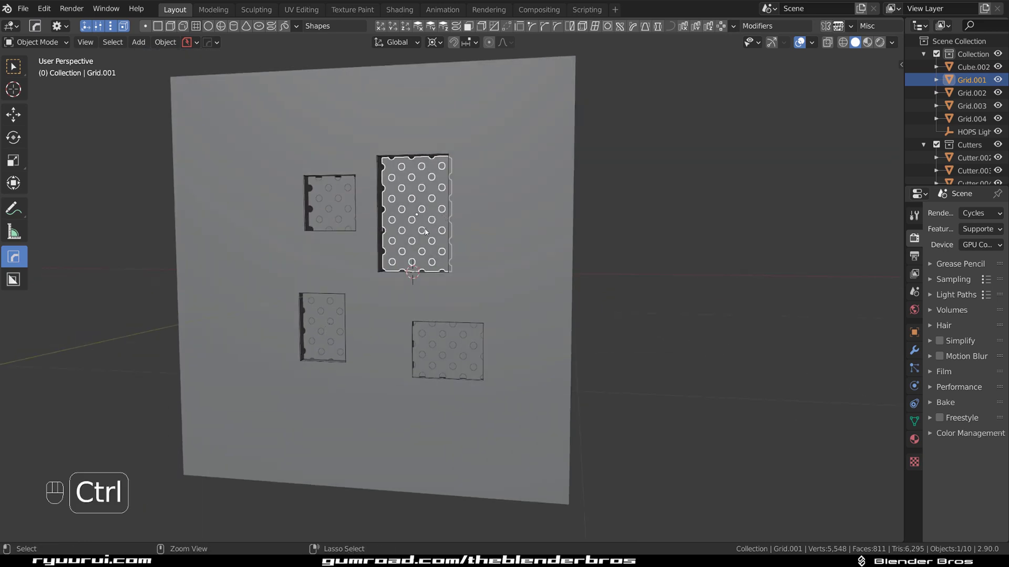
middle_click_drag(396, 313, 469, 295)
scroll(401, 280, "down", 5)
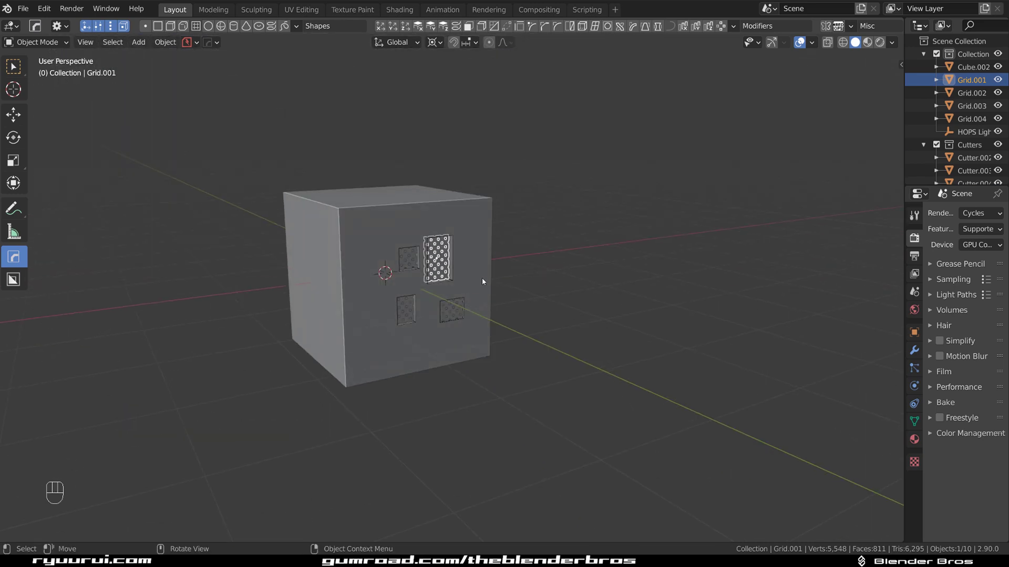
Step: Delete every object in the scene
key("a")
key("x")
left_click(482, 278)
Step: Add a mesh cylinder at the world origin
key("shift+a")
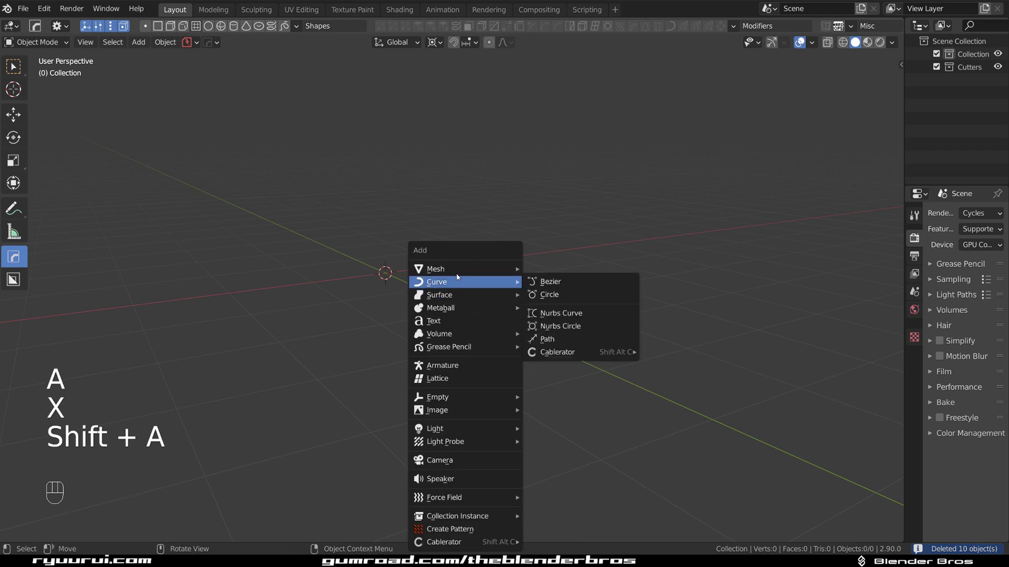
mouse_move(457, 269)
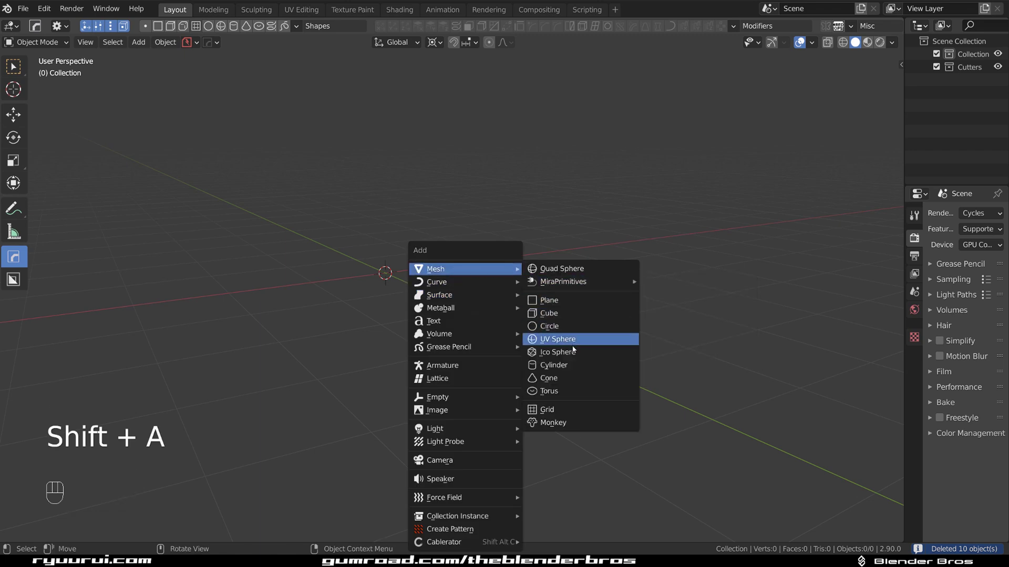
left_click(578, 365)
middle_click_drag(556, 315, 352, 275)
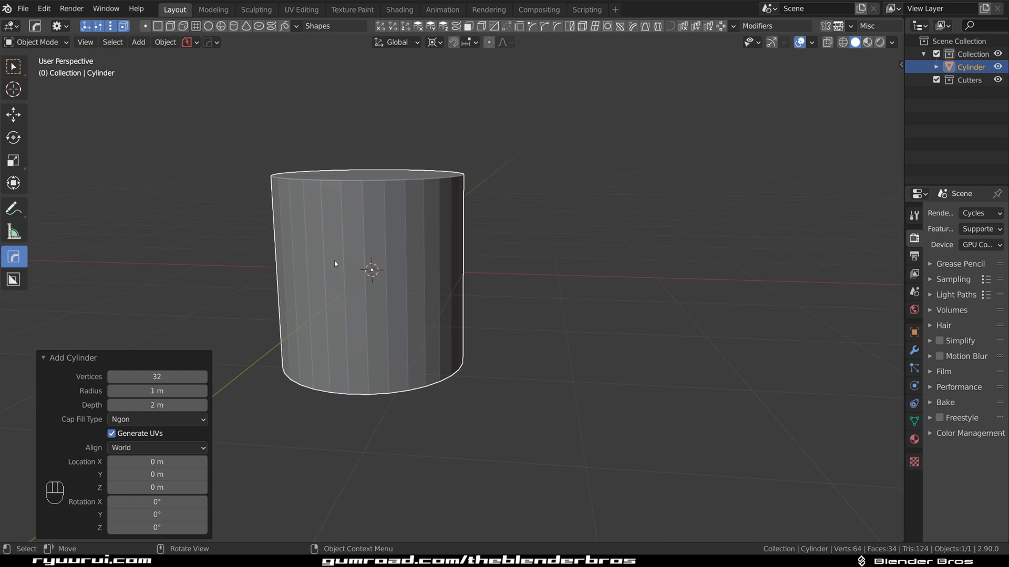
mouse_move(369, 271)
left_mouse_down()
mouse_move(389, 302)
mouse_move(380, 278)
left_mouse_up()
key("ctrl+z")
Step: Switch to the front orthographic view, activate BoxCutter and set its alignment to View
key("grave")
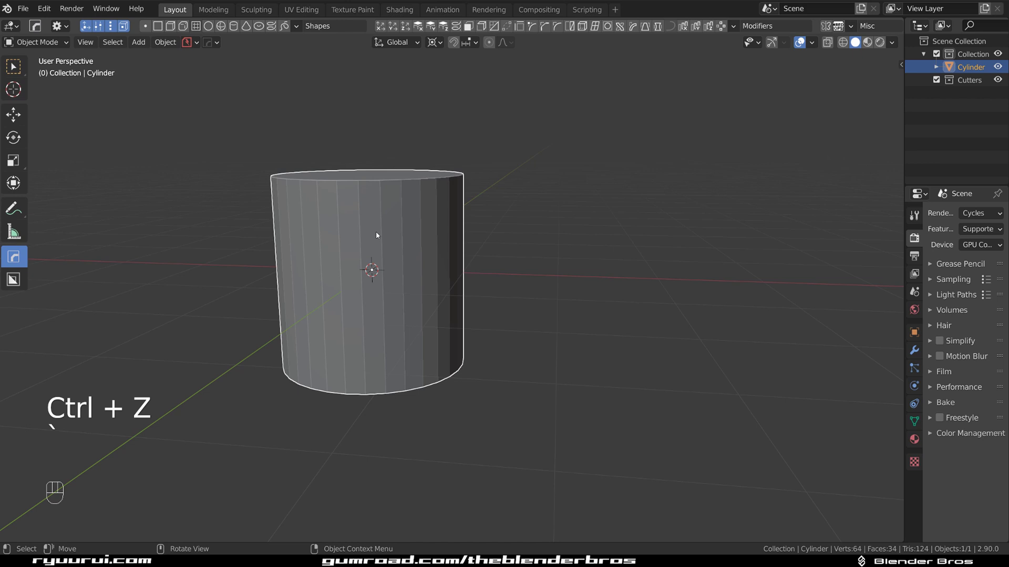
key("KP_5")
key("shift+v")
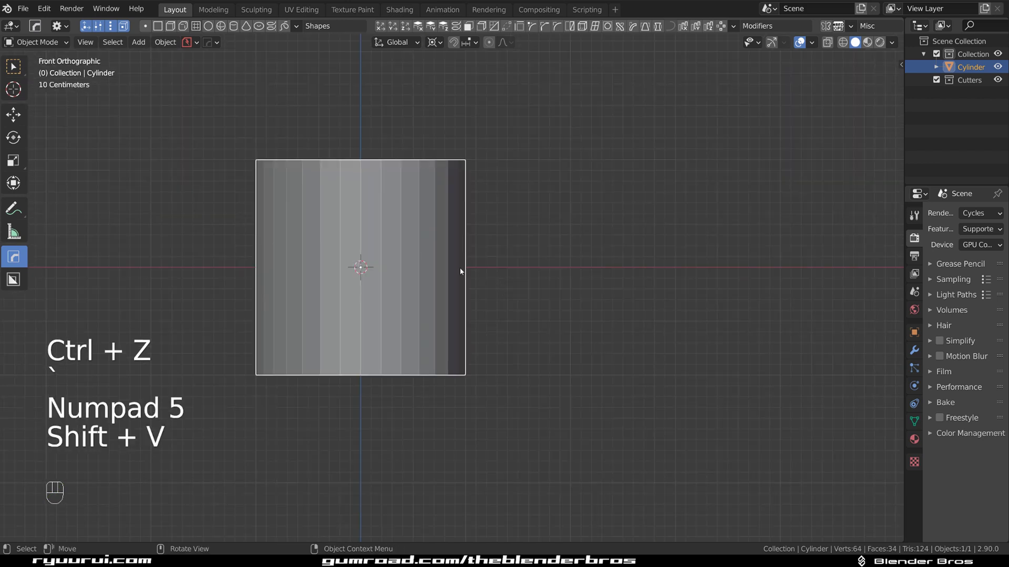
key("alt+w")
key("shift+v")
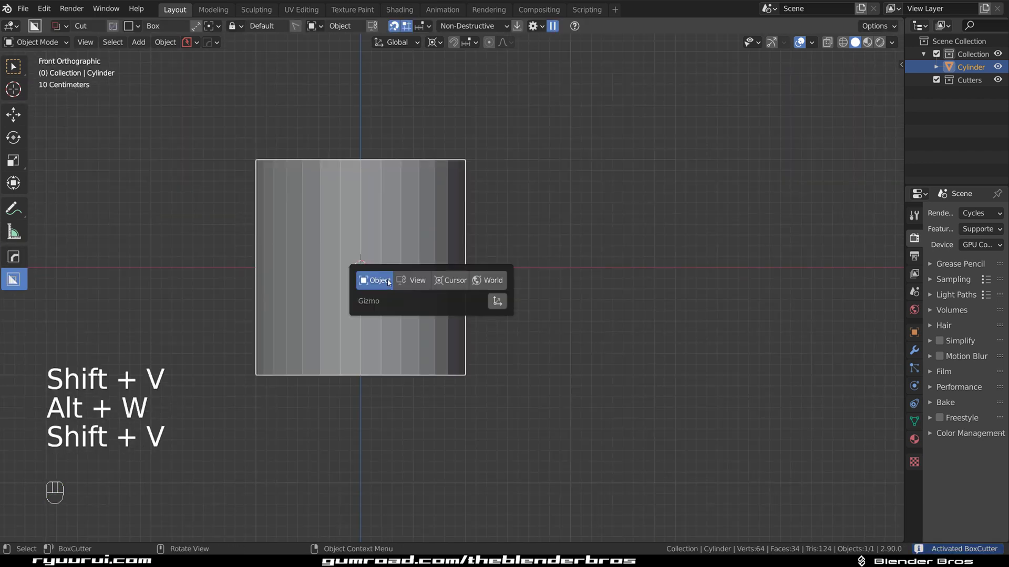
left_click(430, 281)
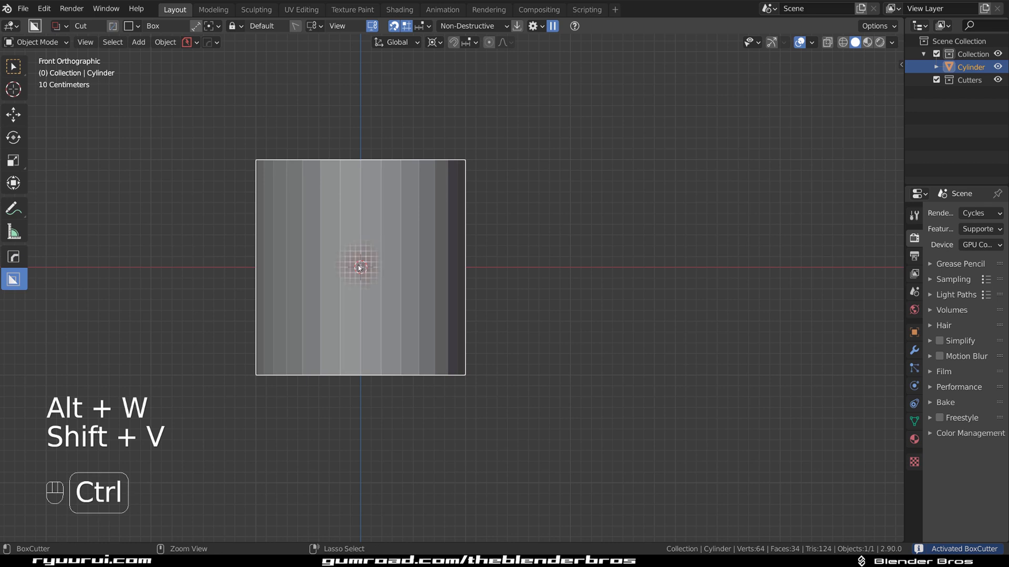
Step: Cut a round recess into the cylinder from its front centre with the Circle shape, extruding 1.486 and keeping the cutter visible
left_click_drag(360, 268, 393, 268)
right_click(393, 268)
key("d")
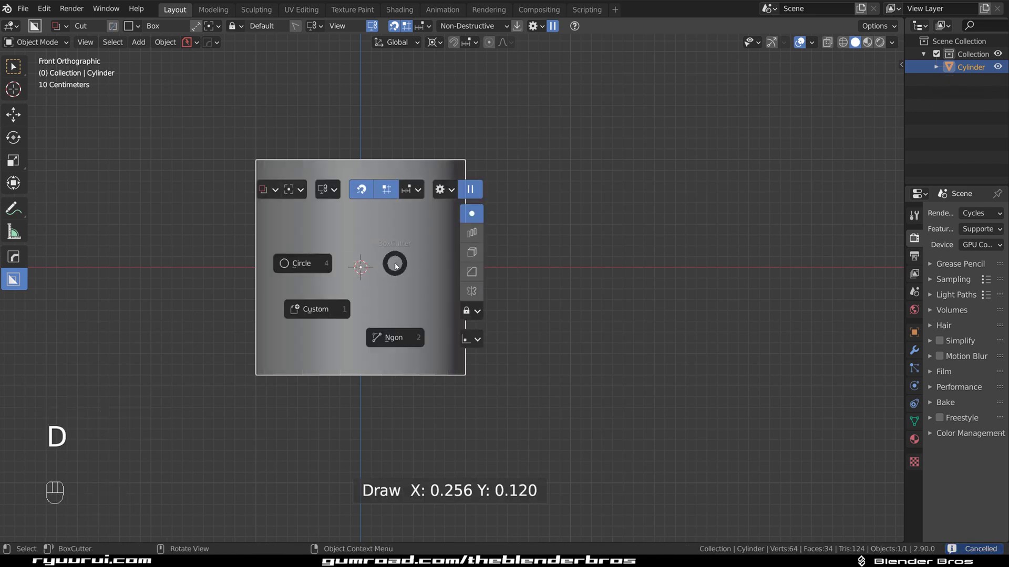
left_click(367, 269)
left_click_drag(362, 269, 391, 289, "ctrl")
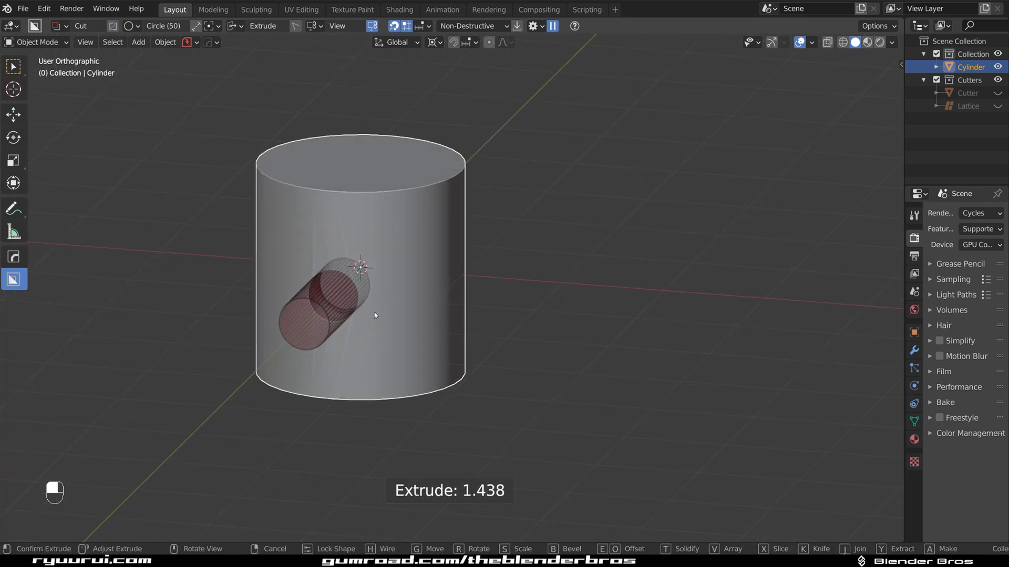
left_click(369, 307, "shift")
Step: Switch to the top orthographic view and set the transform pivot point to 3D Cursor
key("grave")
left_click(448, 183)
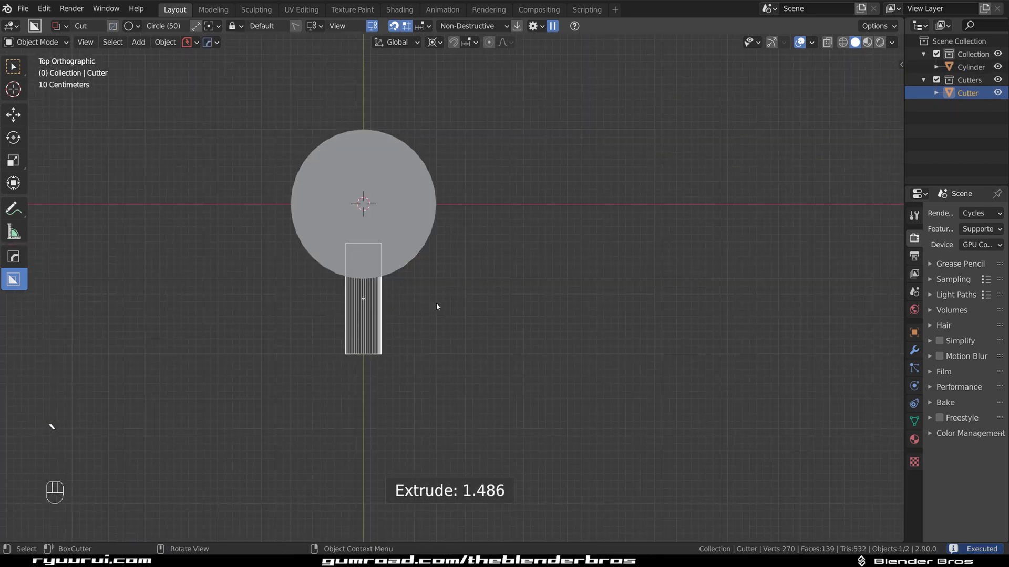
middle_click_drag(445, 318, 440, 207)
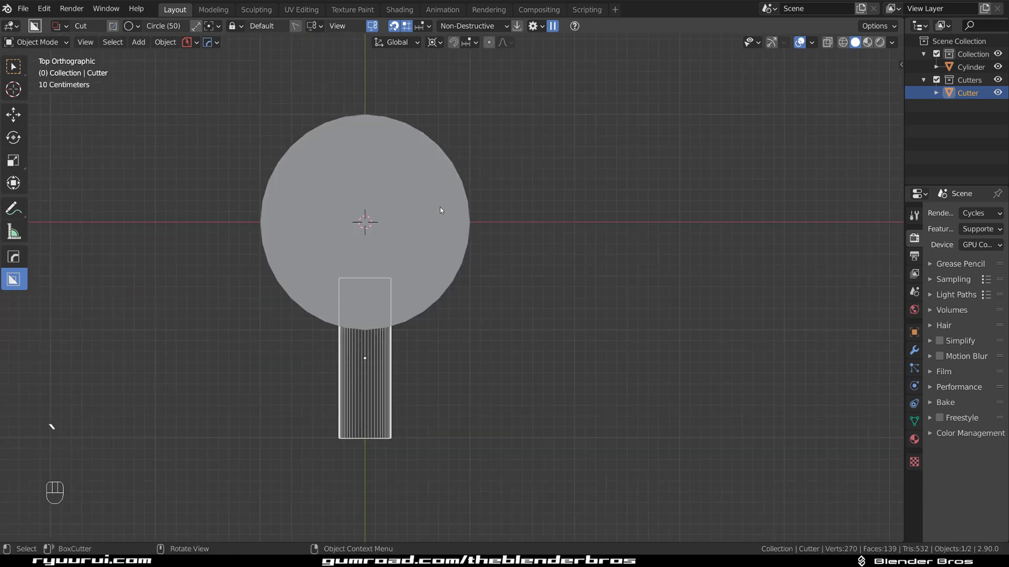
scroll(486, 287, "down", 2)
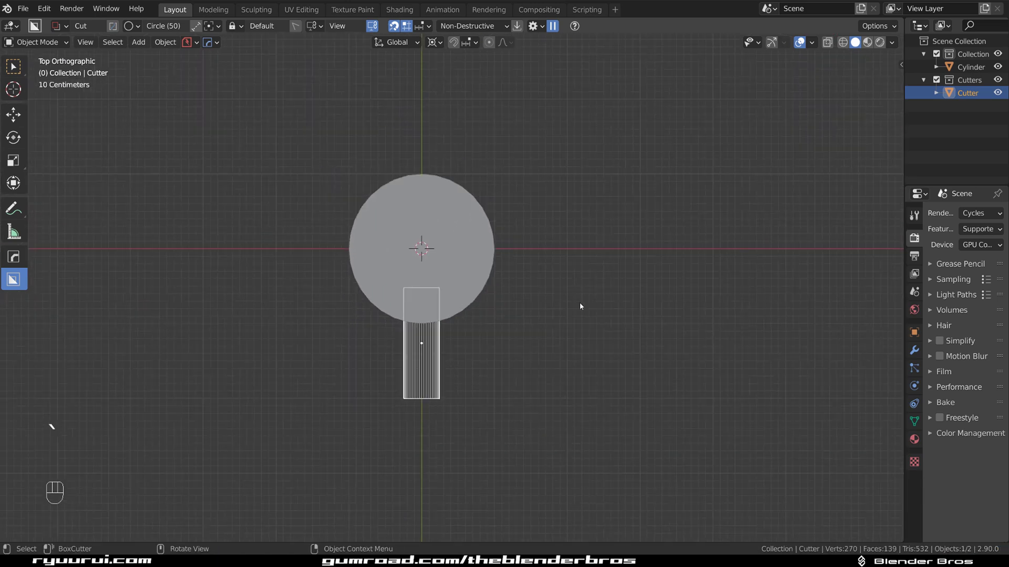
middle_click_drag(470, 311, 423, 272, "shift")
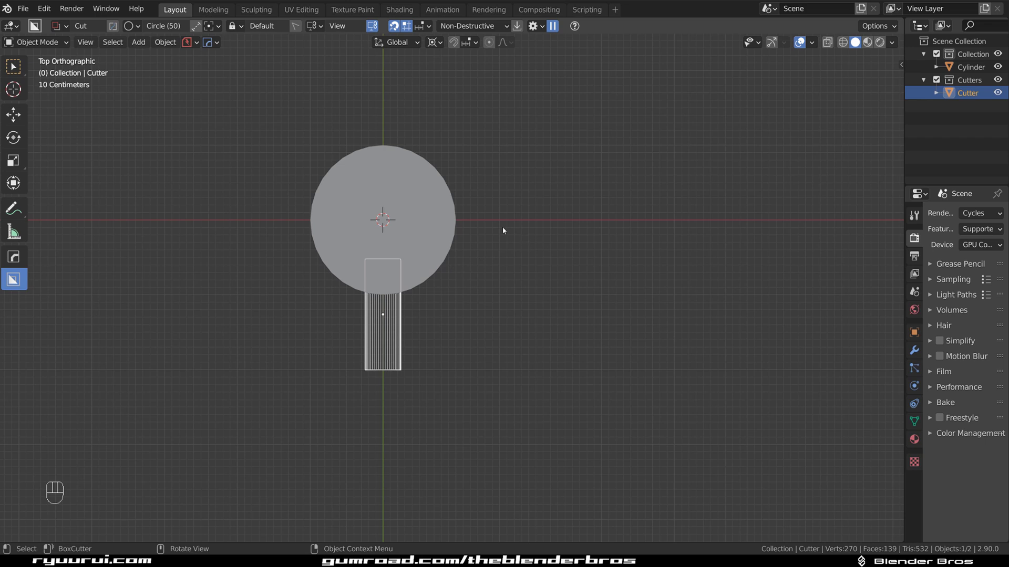
left_click(434, 42)
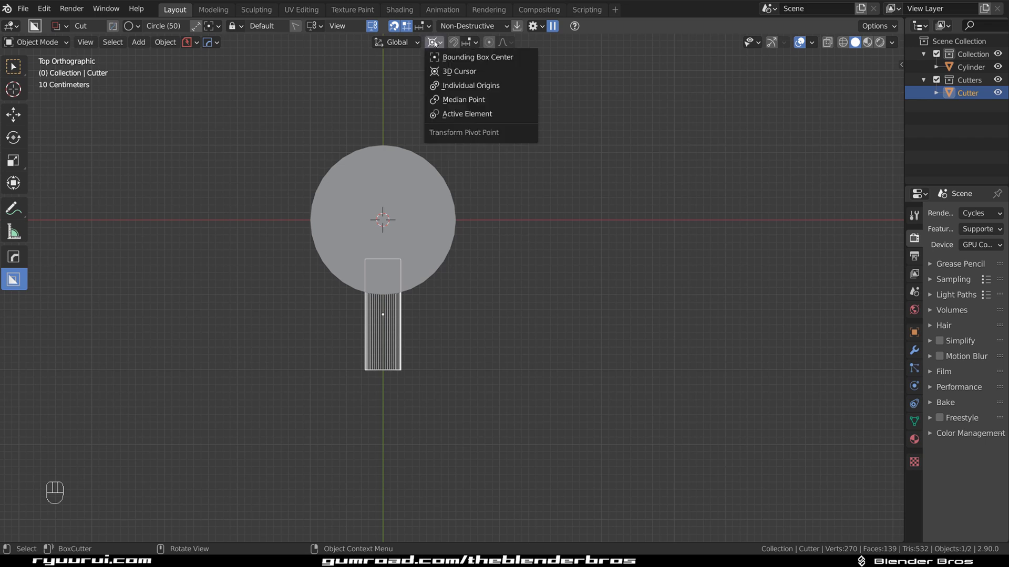
left_click(454, 71)
Step: Duplicate the round cutter and rotate the copy 50° around the cylinder's centre
middle_click_drag(412, 256, 441, 282, "shift")
scroll(440, 282, "up", 2)
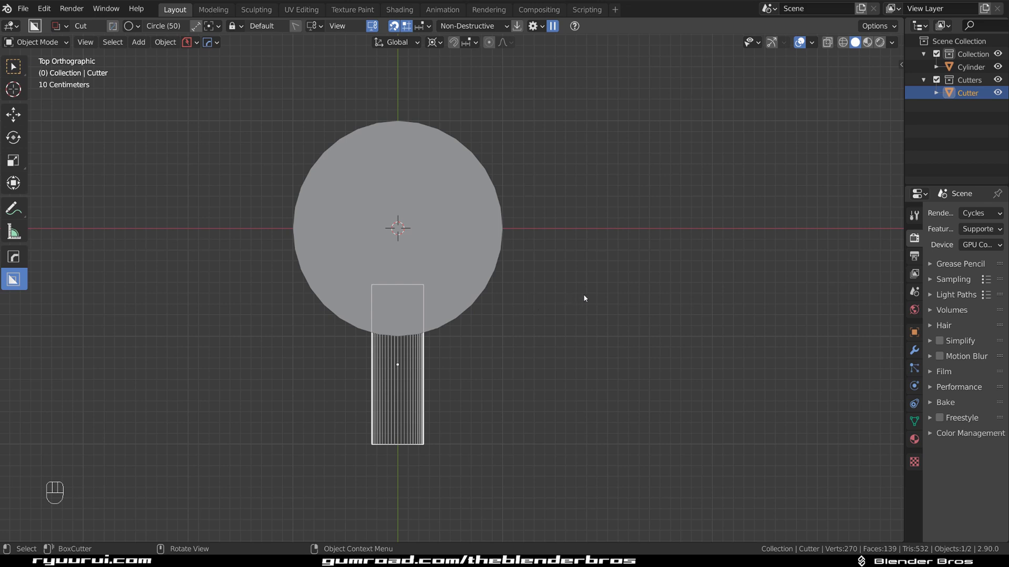
key("shift+d")
key("r")
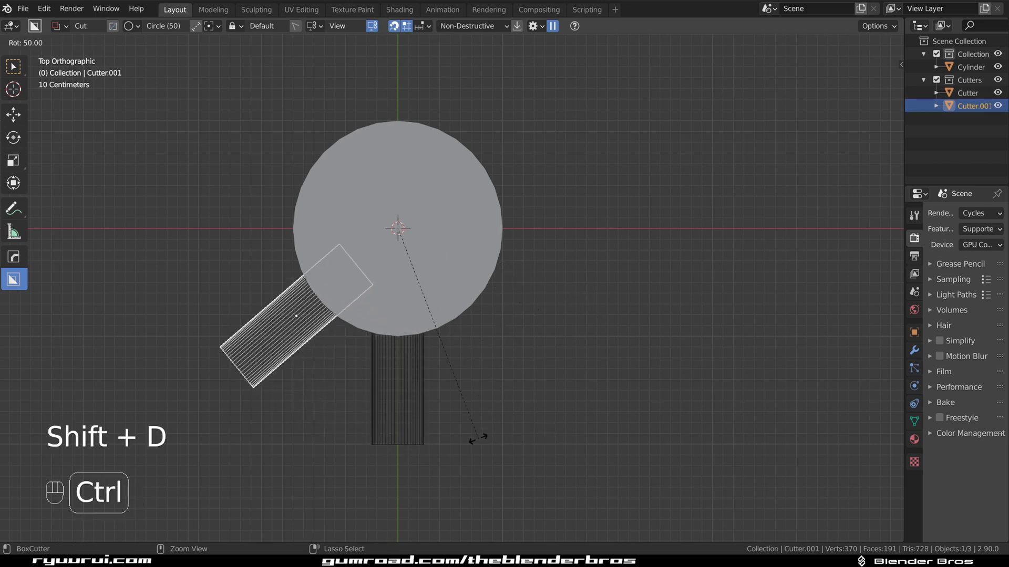
left_click(477, 439, "ctrl")
Step: Repeat the rotated duplication until six cutter copies are arranged around the cylinder
key("shift+r")
key("shift+r")
key("shift+r")
key("shift+r")
key("shift+r")
key("shift+r")
key("shift+r")
key("shift+r")
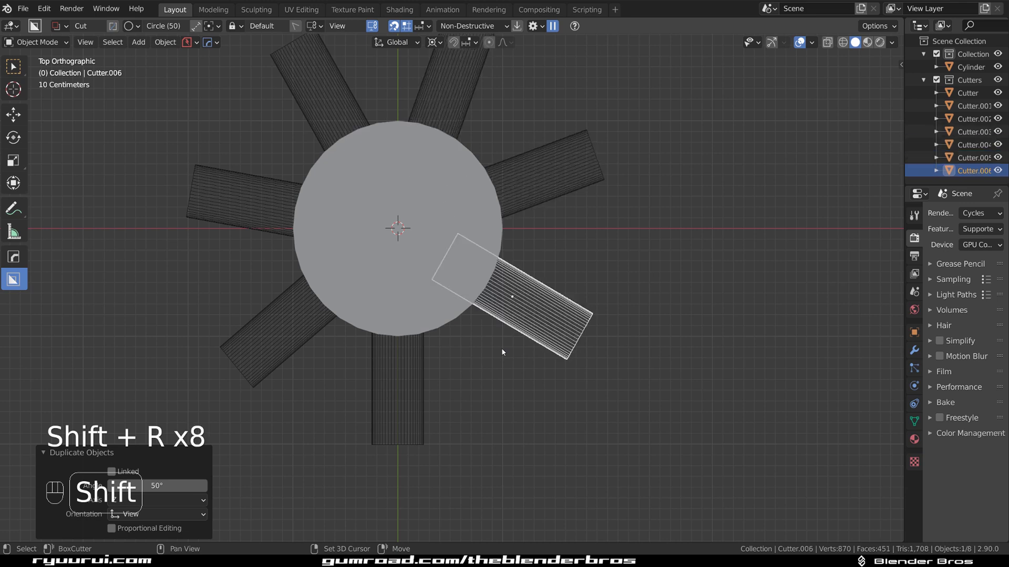
Step: Subtract the six duplicated cutters from the cylinder with a HardOps Difference boolean
scroll(501, 348, "down", 4)
middle_click_drag(501, 348, 443, 160)
scroll(583, 192, "up", 3)
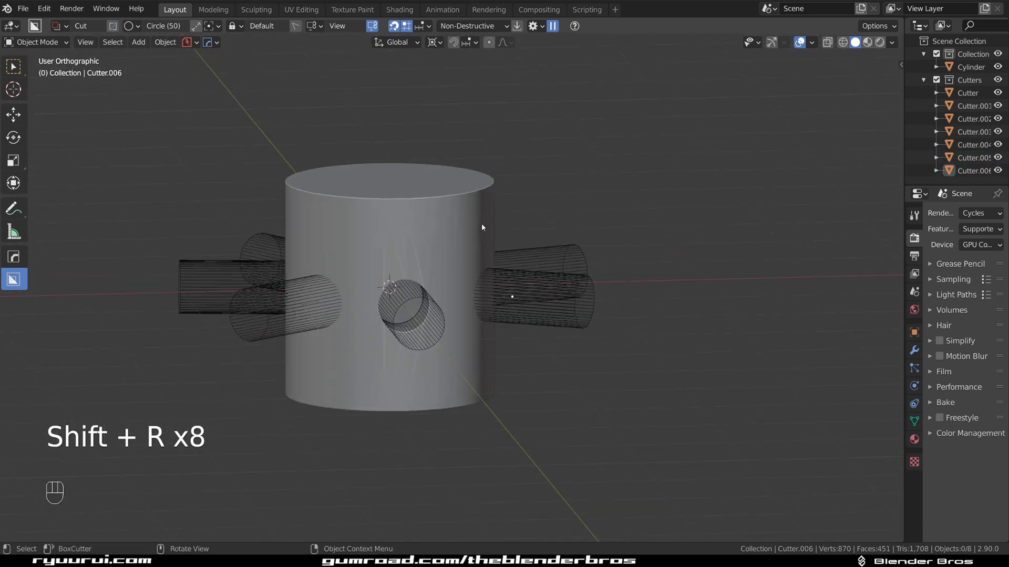
scroll(486, 273, "up", 2)
middle_click_drag(533, 284, 410, 207)
left_click(410, 169)
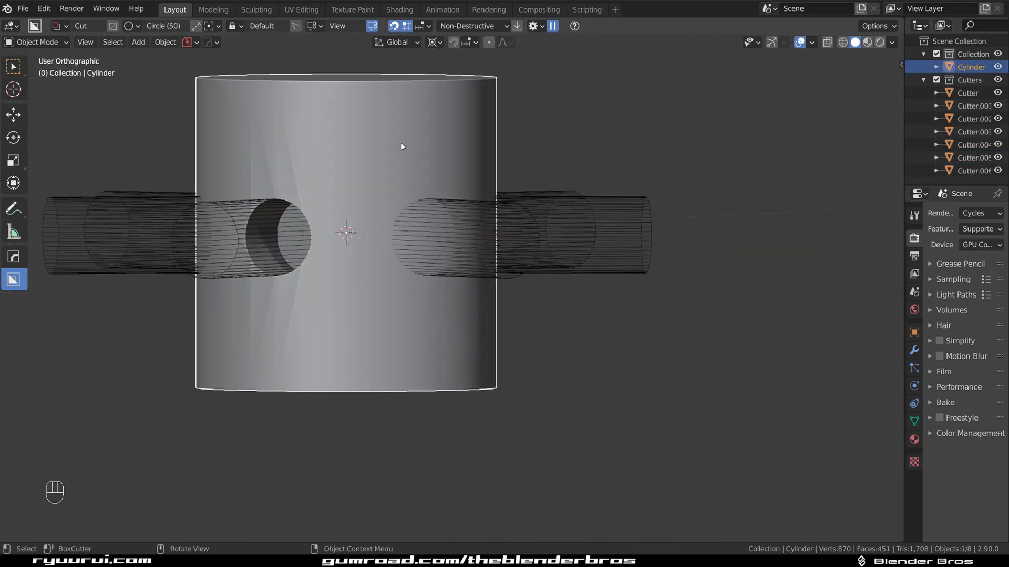
left_click(235, 226, "shift")
left_click(254, 192, "shift")
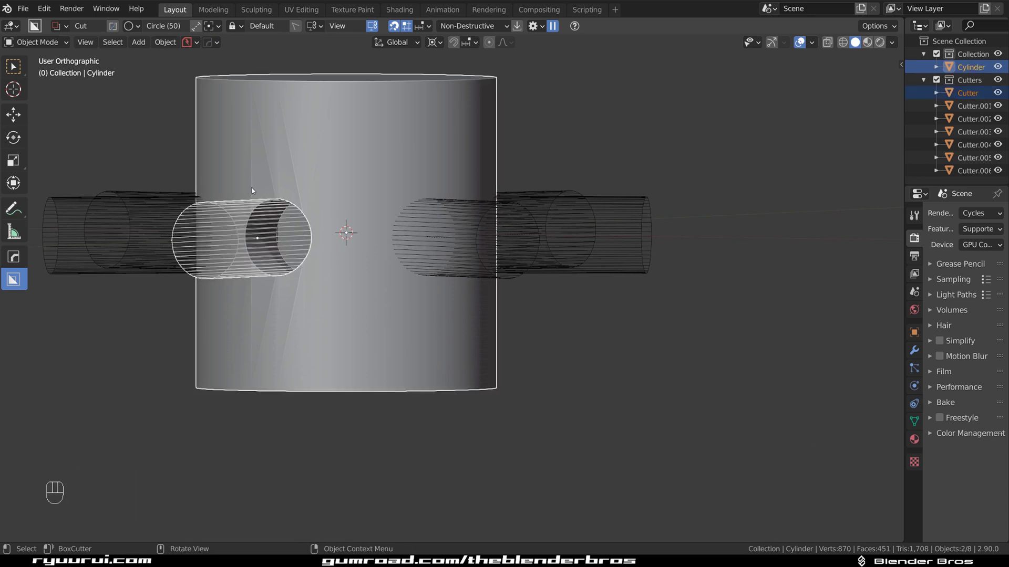
key("ctrl+i")
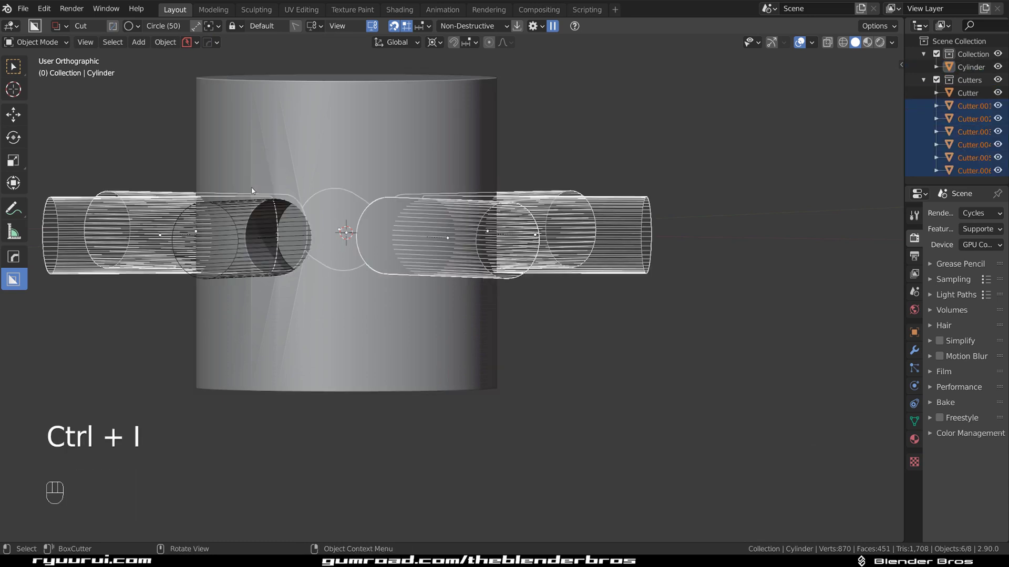
left_click(410, 135, "shift")
key("q")
left_click(412, 134)
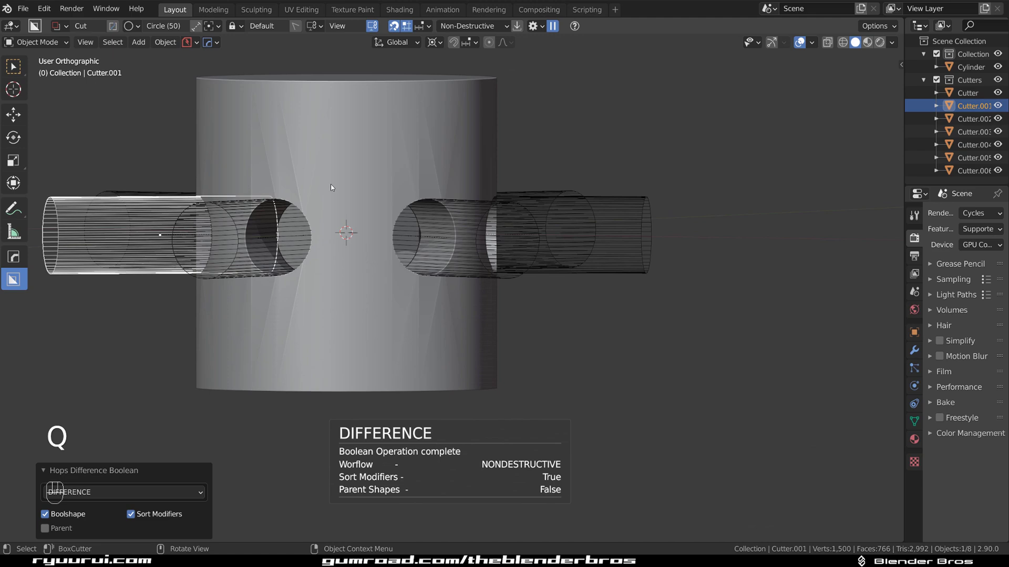
Step: Select all seven round cutters, activate HardOps and add Circle smart grids to them
left_click(365, 165)
key("ctrl+i")
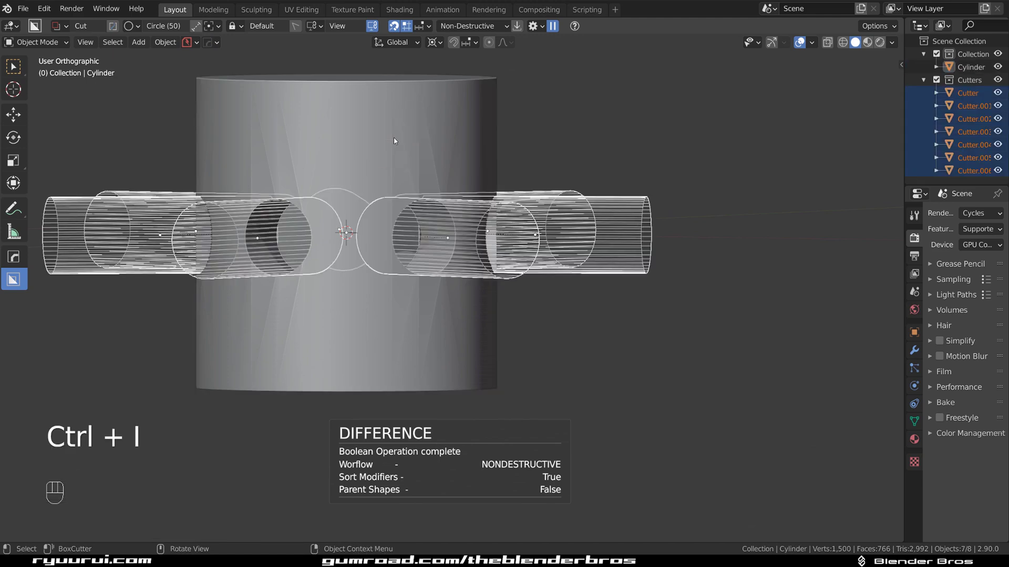
scroll(393, 138, "down", 3)
key("alt+w")
middle_click_drag(557, 120, 341, 153)
scroll(342, 150, "up", 5)
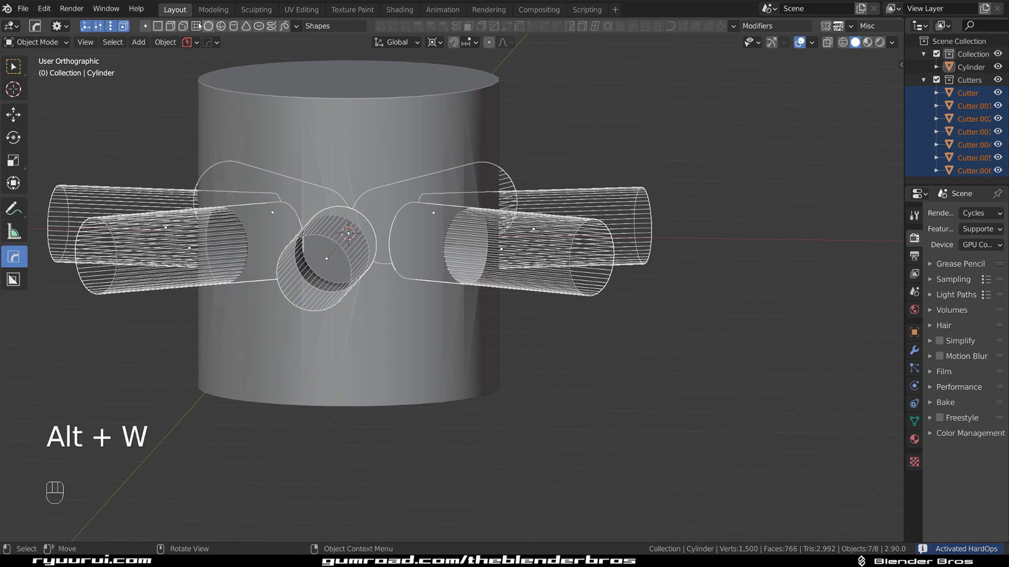
left_click(195, 26)
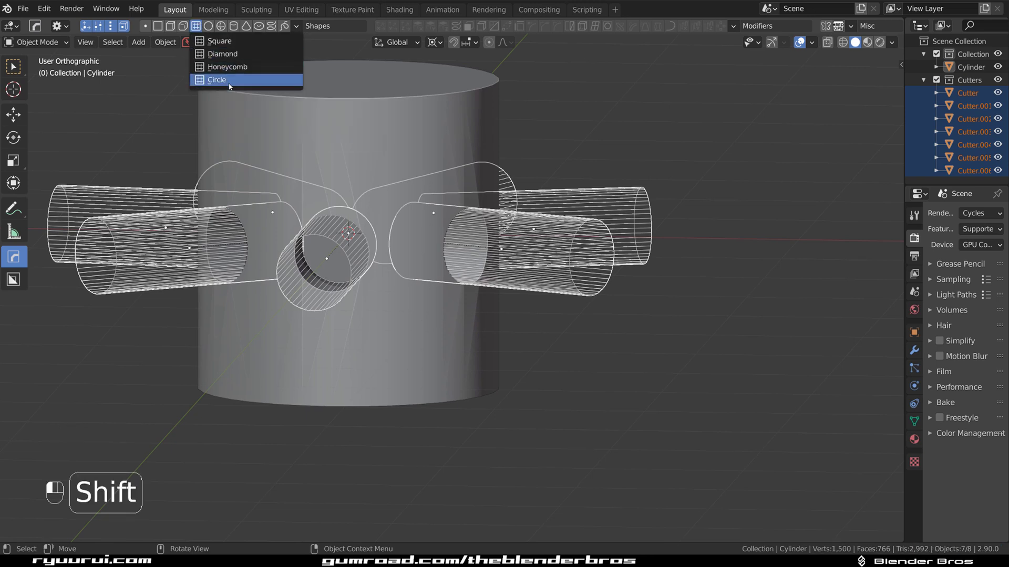
left_click(229, 80, "shift")
left_click(664, 142)
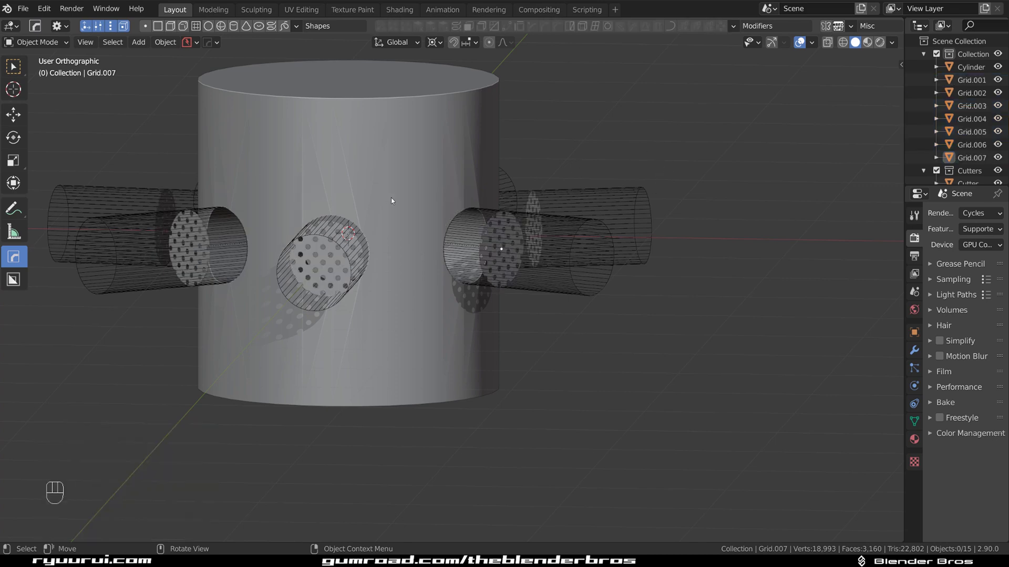
Step: Switch the viewport to perspective projection to see the cylinder and the perforated grids in its cutters
mouse_move(391, 197)
middle_mouse_down()
mouse_move(484, 215)
mouse_move(462, 181)
mouse_move(381, 196)
middle_mouse_up()
key("KP_5")
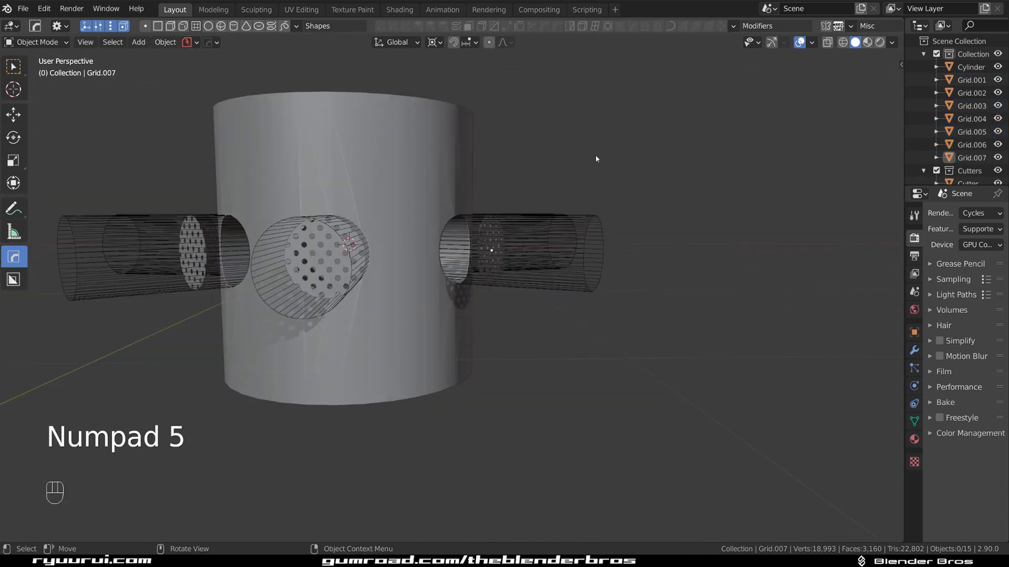
middle_click_drag(596, 159, 617, 156)
Step: Select all seven circular grids around the cylinder, leaving the cylinder and the cutters unselected
left_click(552, 127)
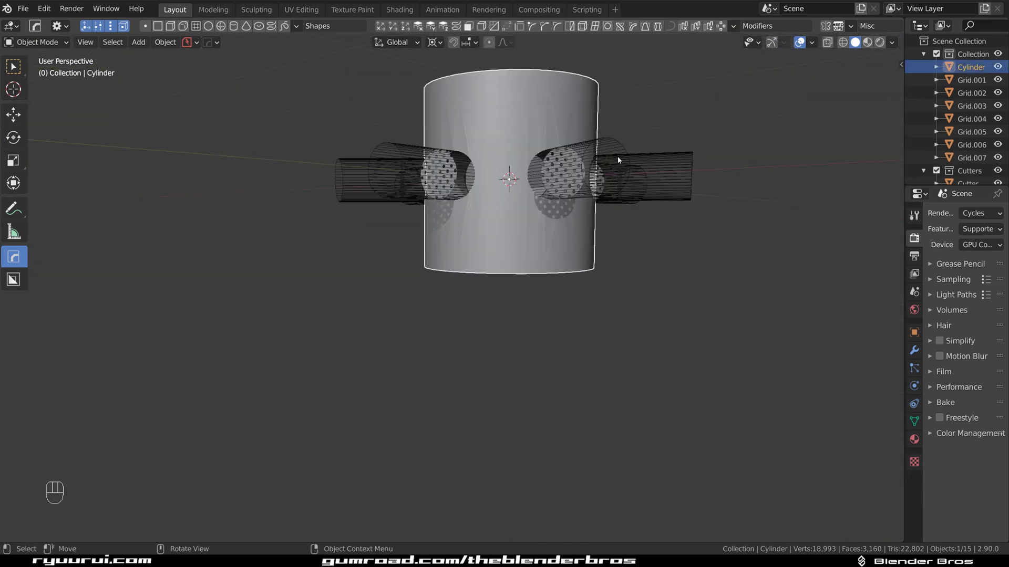
middle_click_drag(566, 175, 524, 191)
left_click(524, 193)
middle_click_drag(389, 218, 444, 210)
left_click(442, 193, "shift")
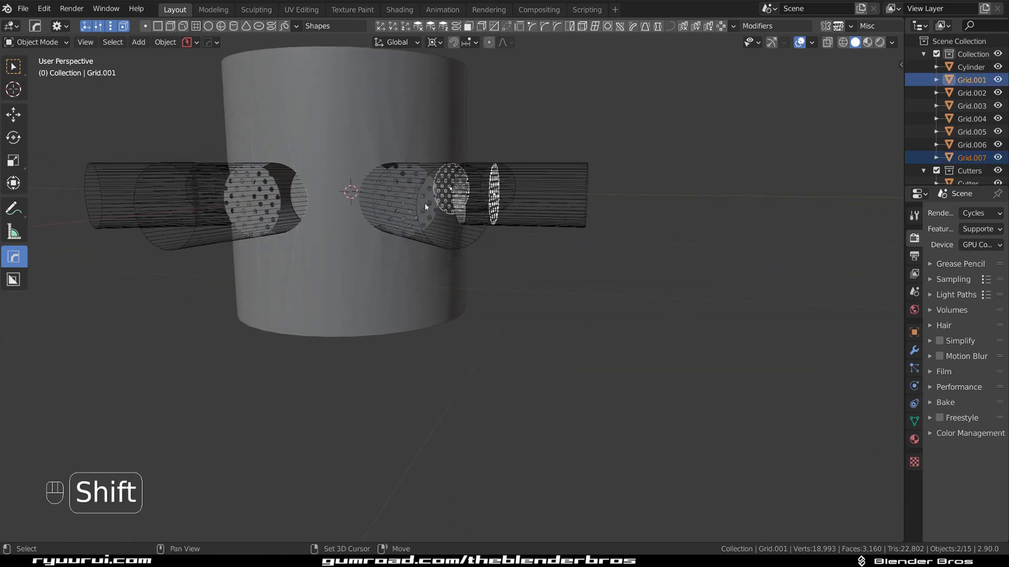
left_click(425, 203, "shift")
middle_click_drag(320, 257, 401, 252)
left_click(334, 232, "shift")
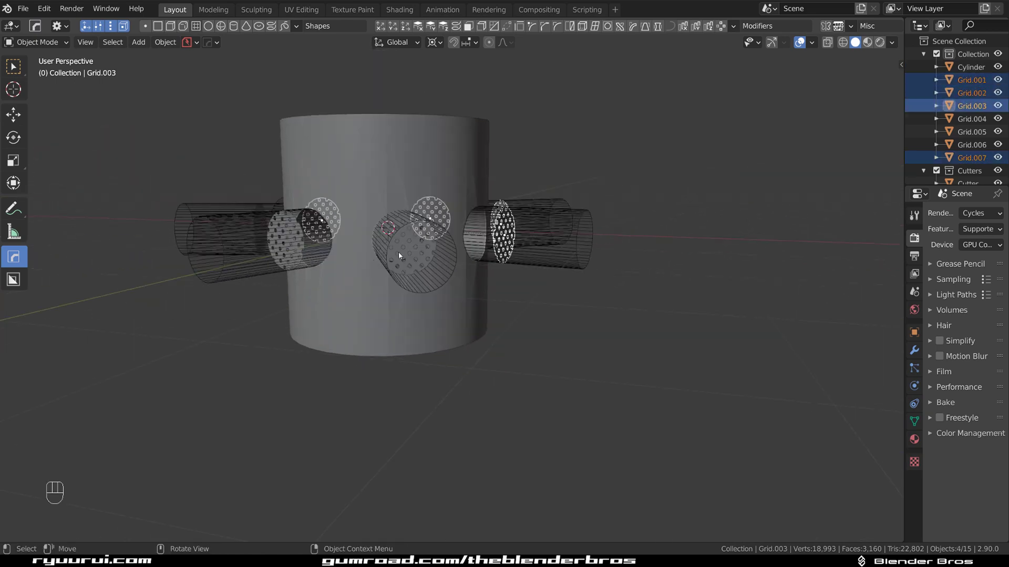
left_click(401, 252, "shift")
middle_click_drag(329, 280, 436, 281)
left_click(383, 267, "shift")
left_click(440, 295, "shift")
key("ctrl+z")
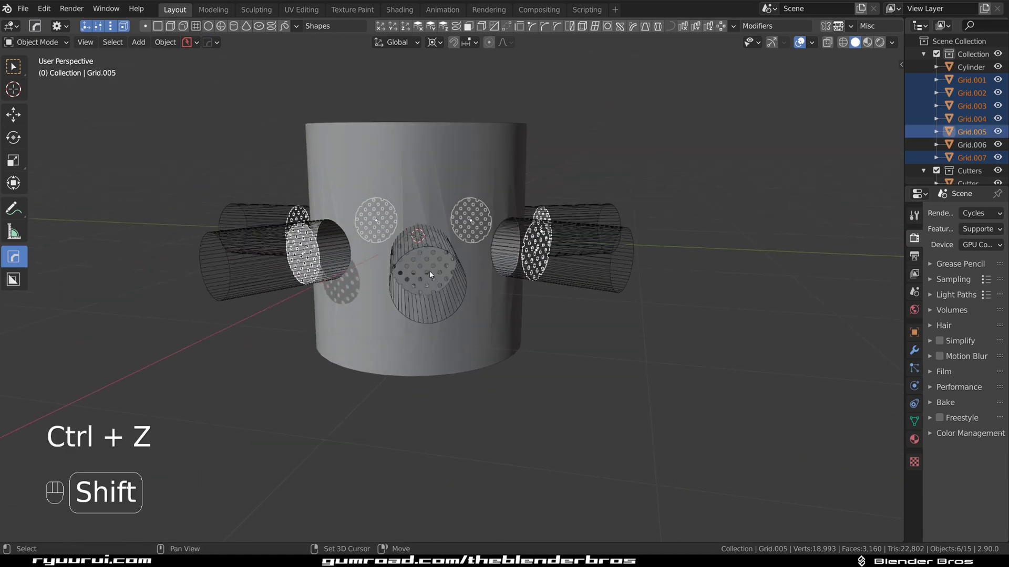
left_click(430, 269, "shift")
Step: Move the seven selected grids inward along their local Z axes into the cylinder's round recesses, and deselect everything
middle_click_drag(431, 221, 514, 261)
key("g")
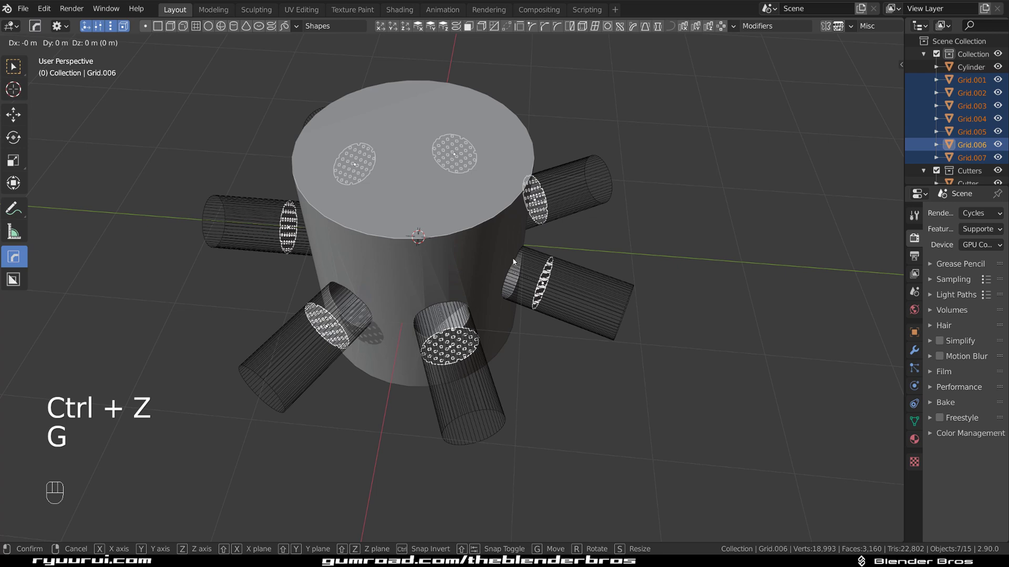
key("z")
key("z")
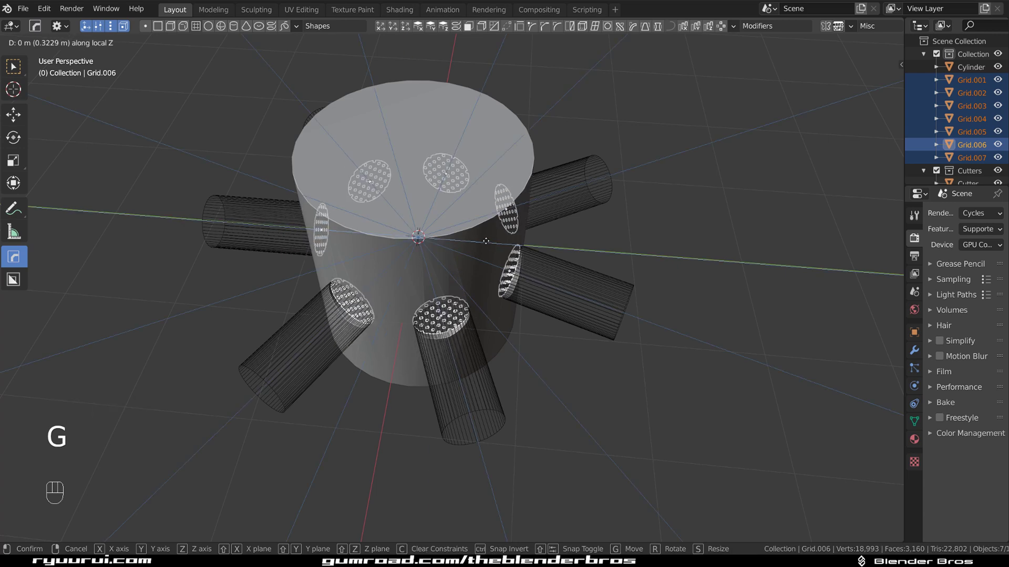
left_click(468, 272)
middle_click_drag(469, 273, 451, 150)
left_click(636, 168)
Step: Examine from several sides how the perforated grids sit in the round recesses around the cylinder
scroll(539, 225, "up", 4)
scroll(477, 226, "up", 2)
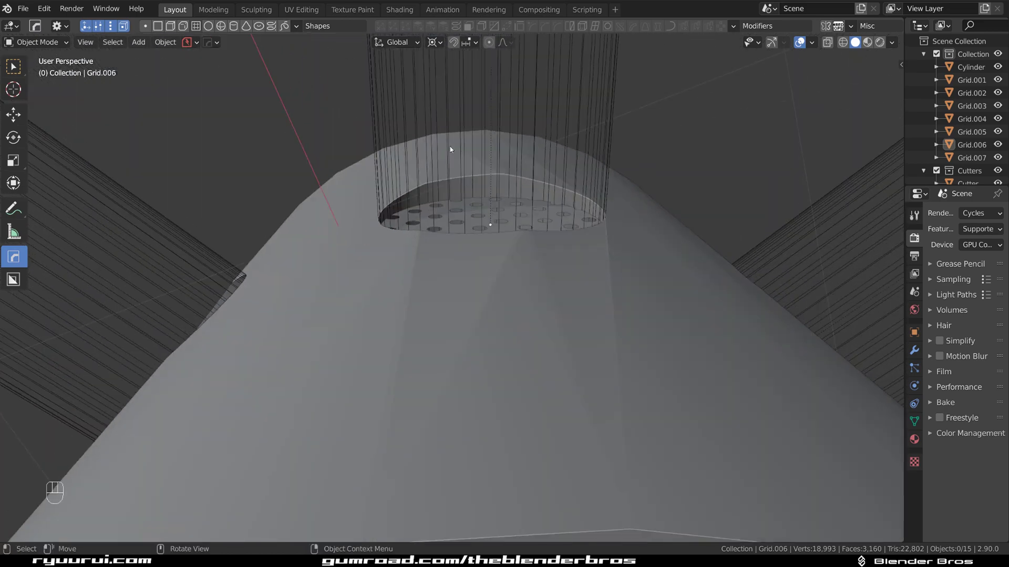
middle_click_drag(515, 198, 454, 217)
scroll(463, 295, "down", 10)
scroll(441, 289, "up", 8)
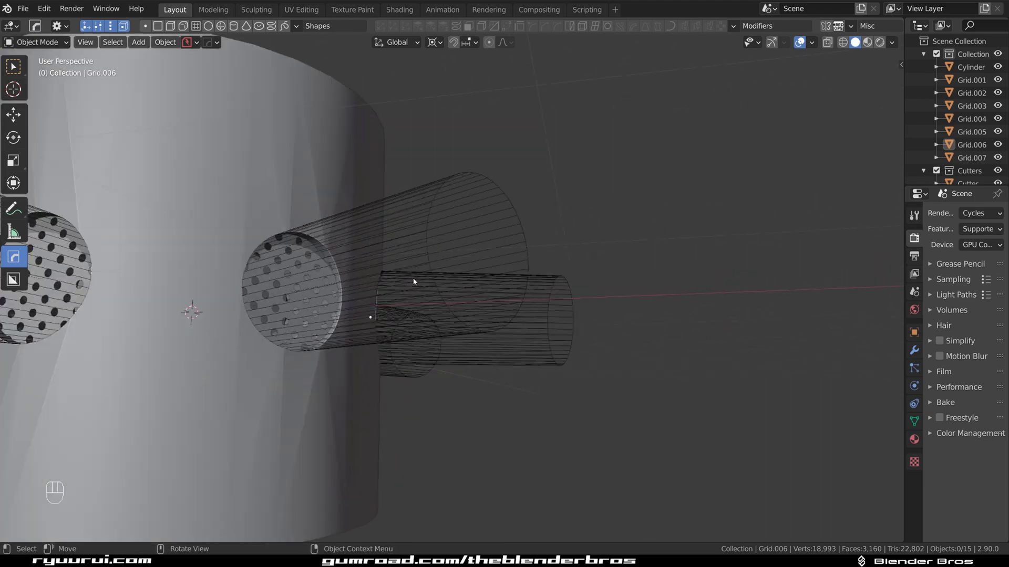
middle_click_drag(414, 281, 315, 263)
middle_click_drag(315, 262, 384, 246, "shift")
scroll(383, 247, "up", 2)
scroll(384, 249, "down", 8)
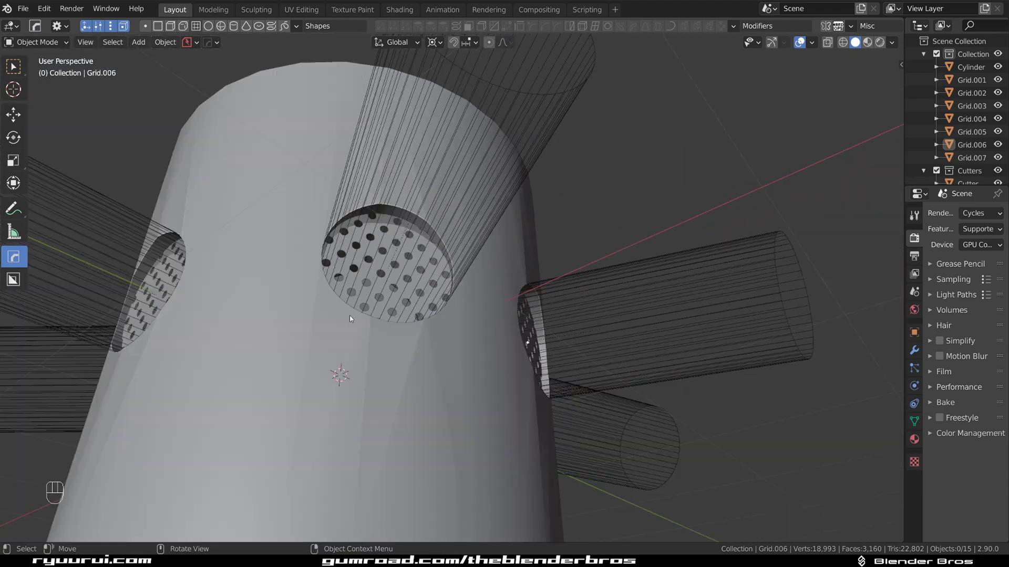
middle_click_drag(349, 315, 310, 378)
scroll(531, 294, "down", 4)
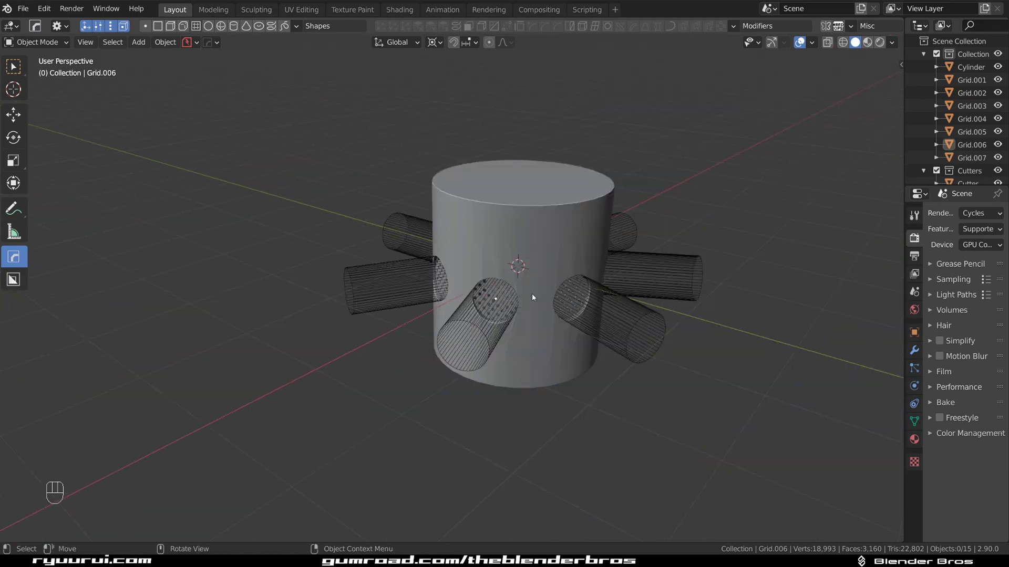
middle_click_drag(532, 293, 355, 268)
middle_click_drag(778, 303, 432, 220, "shift")
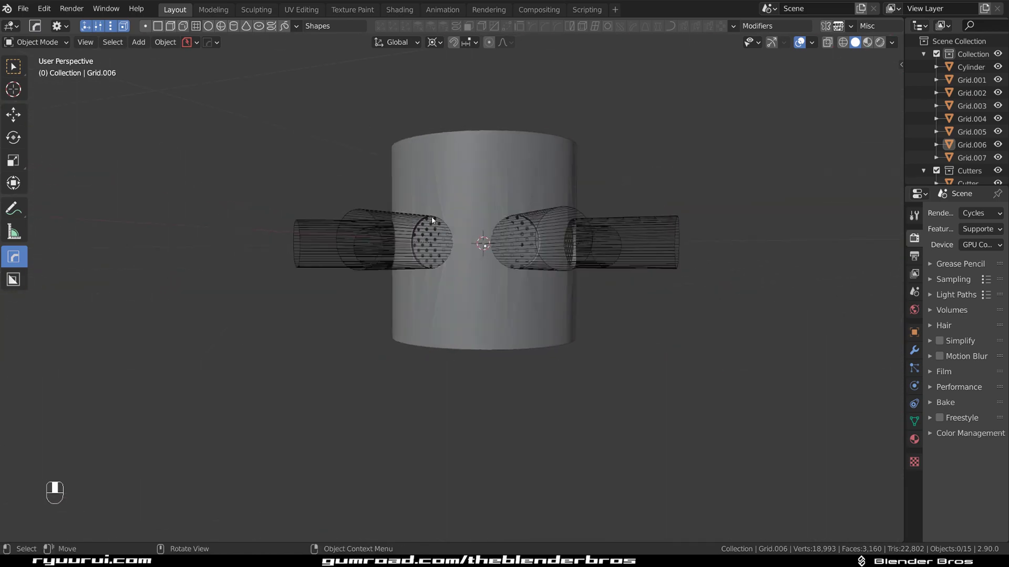
middle_click_drag(516, 232, 515, 277, "shift")
scroll(457, 278, "up", 3)
middle_click_drag(447, 275, 569, 193)
scroll(569, 194, "down", 3)
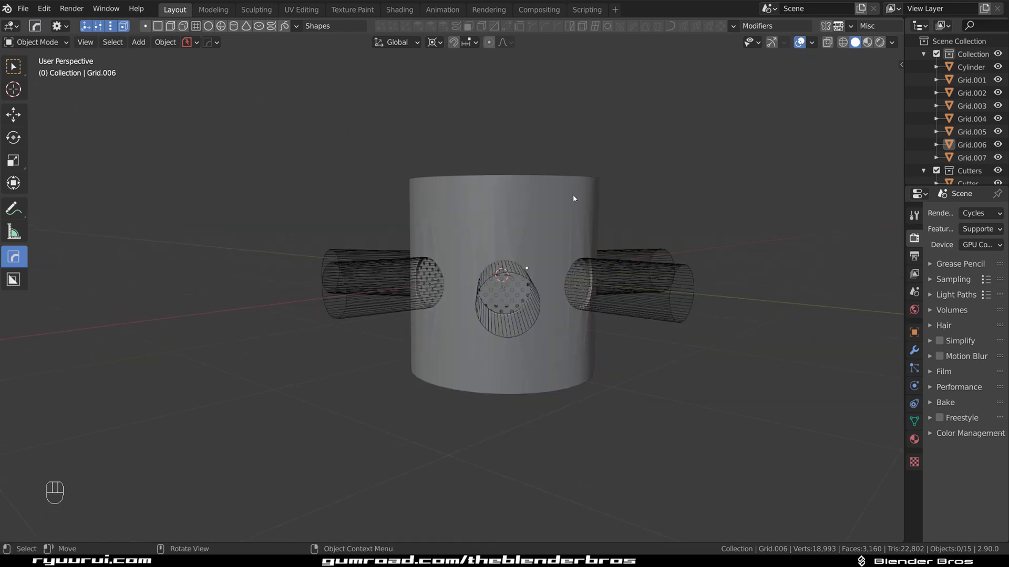